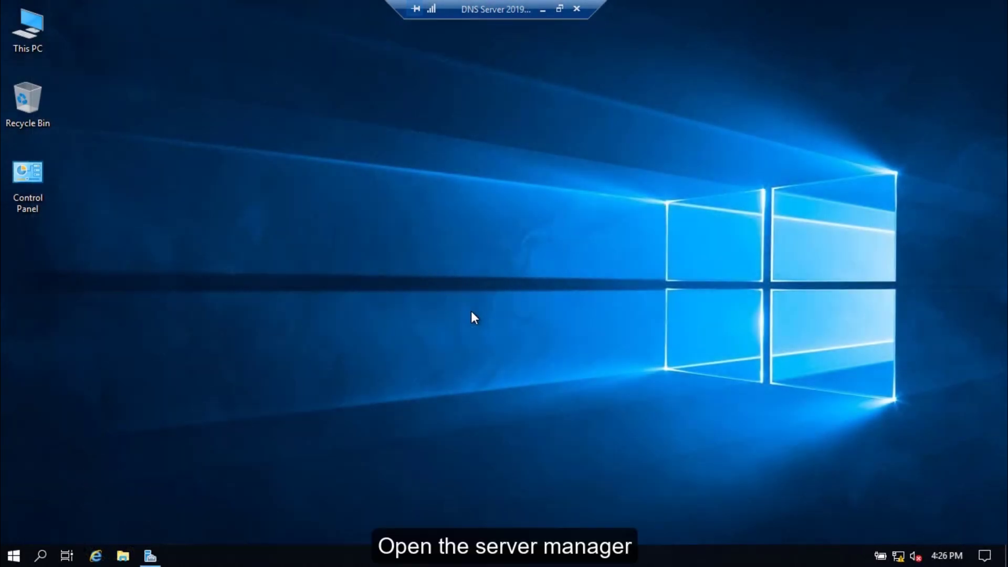
# Open DNS Manager from Server Manager and maximize its window.
pyautogui.click(150, 556)
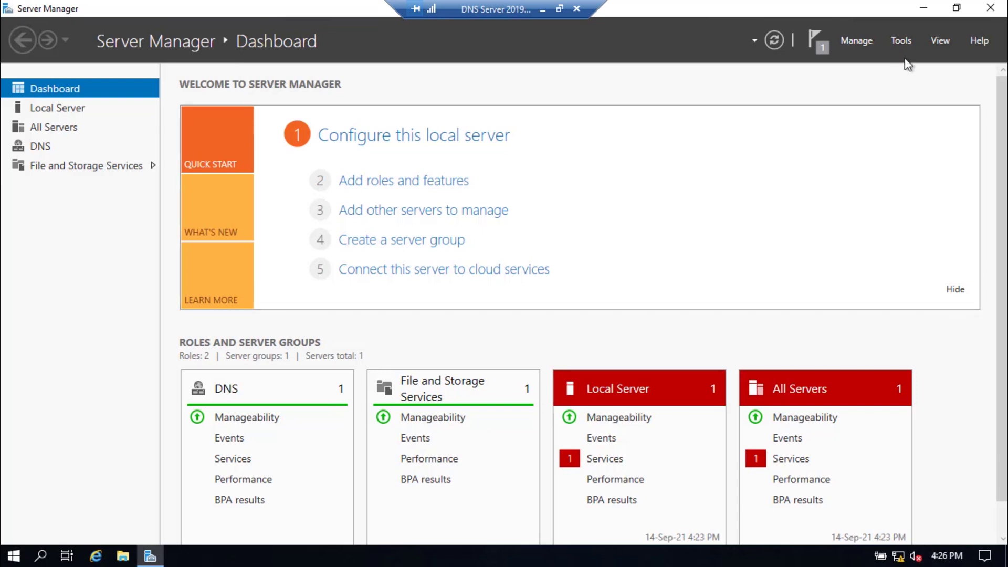
pyautogui.click(902, 42)
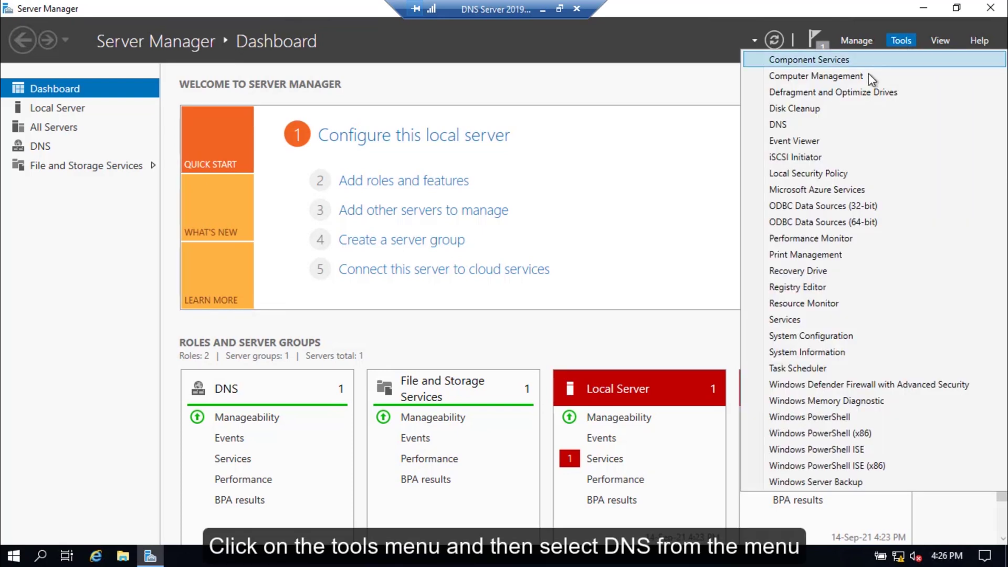
pyautogui.click(818, 124)
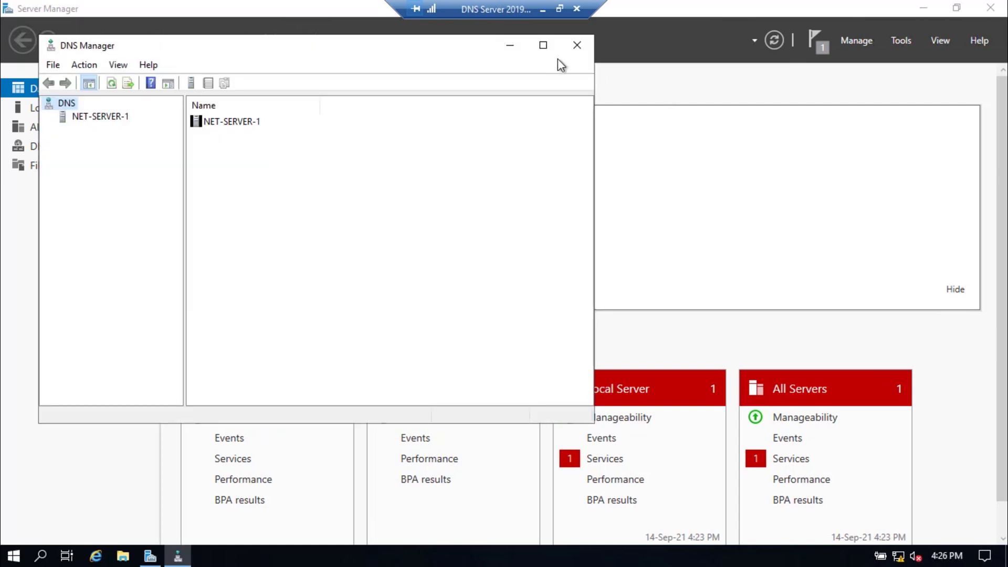
pyautogui.click(543, 47)
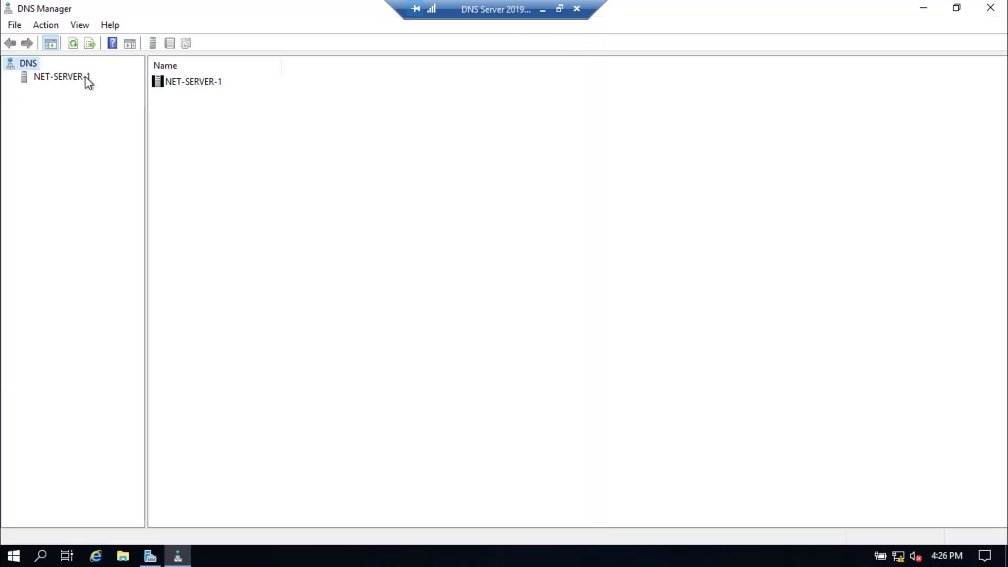
# Expand the NET-SERVER-1 server and check its forward and reverse lookup zones.
pyautogui.click(60, 80)
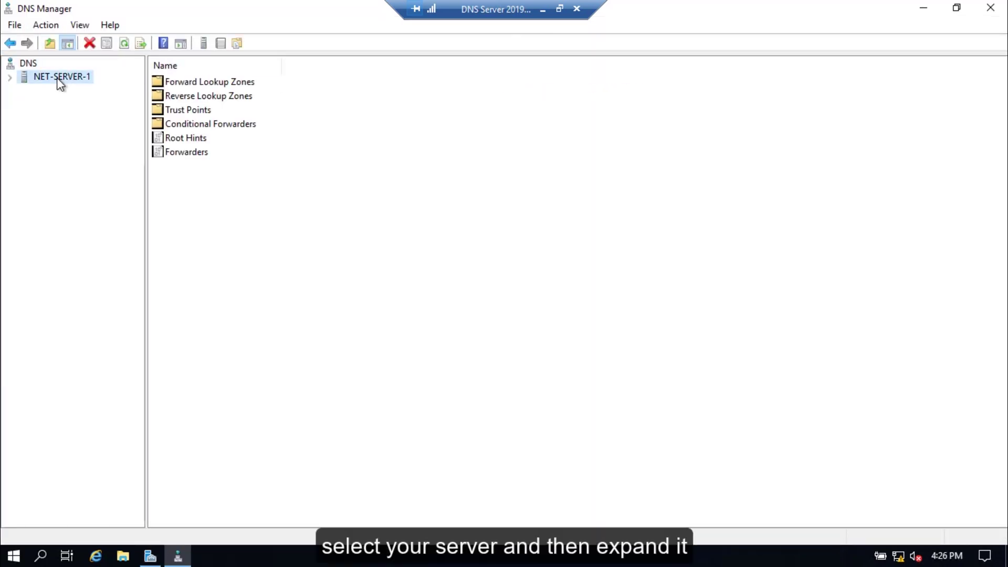
pyautogui.click(12, 78)
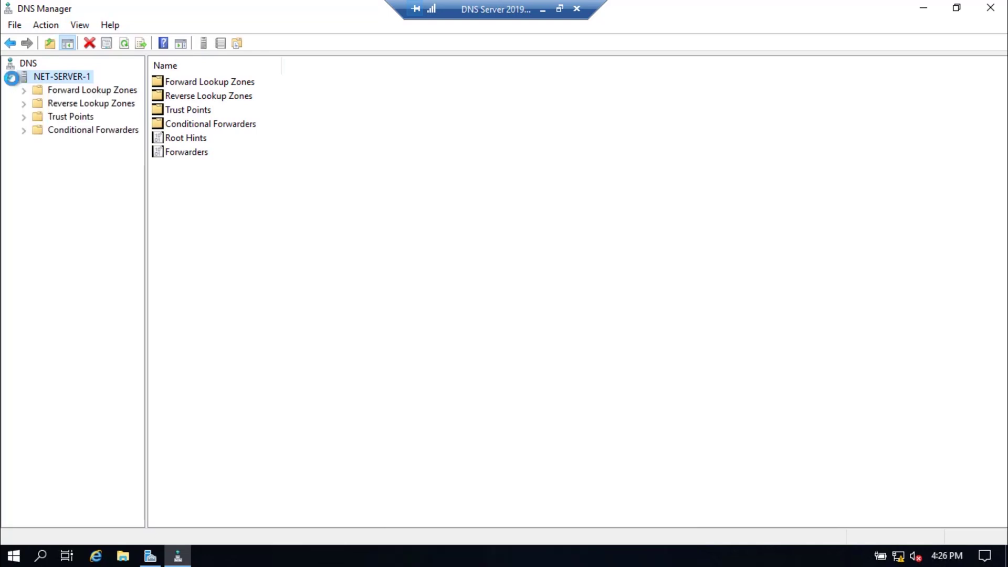
pyautogui.click(81, 90)
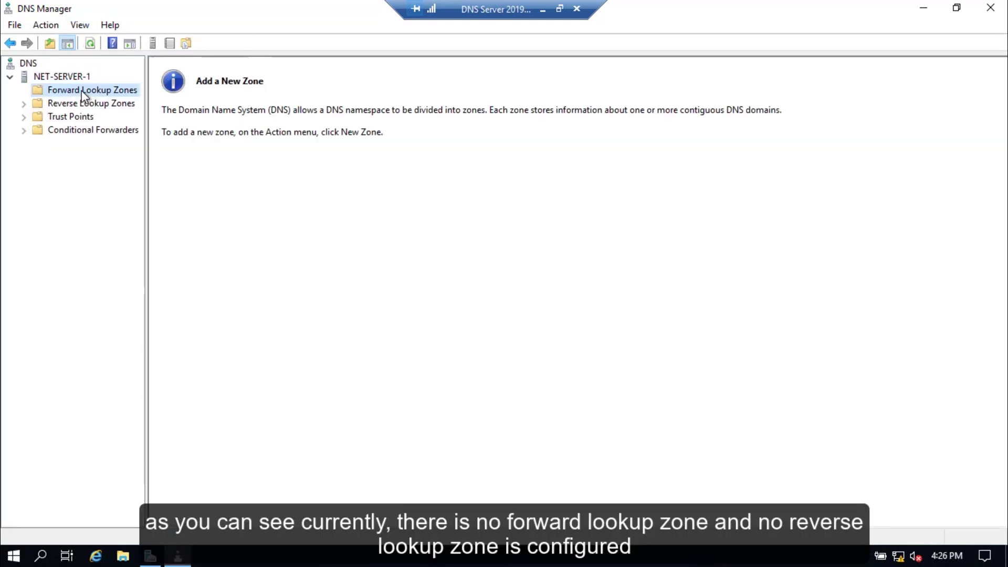
pyautogui.click(90, 106)
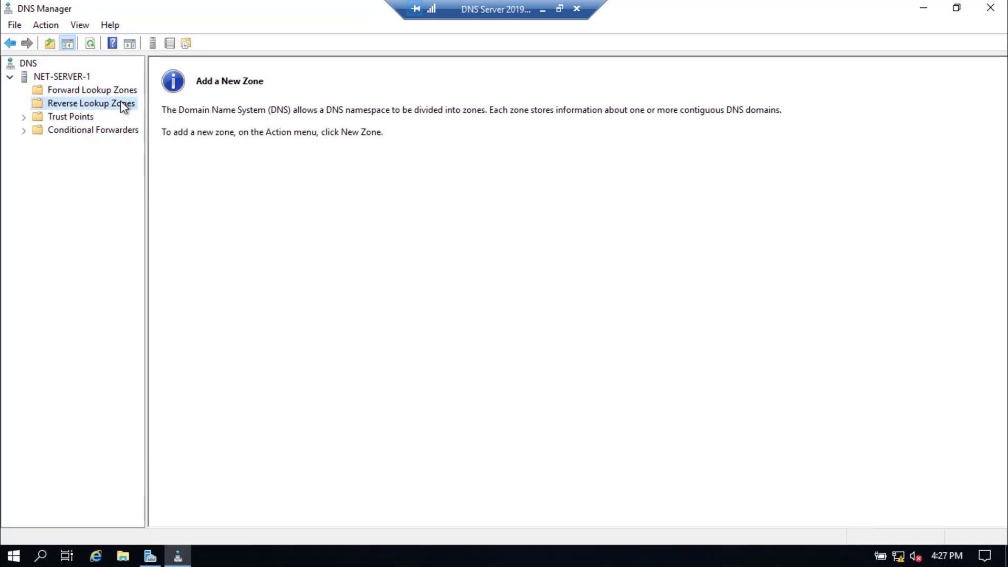
# Start a new zone under Forward Lookup Zones and choose Primary zone as its type.
pyautogui.rightClick(89, 92)
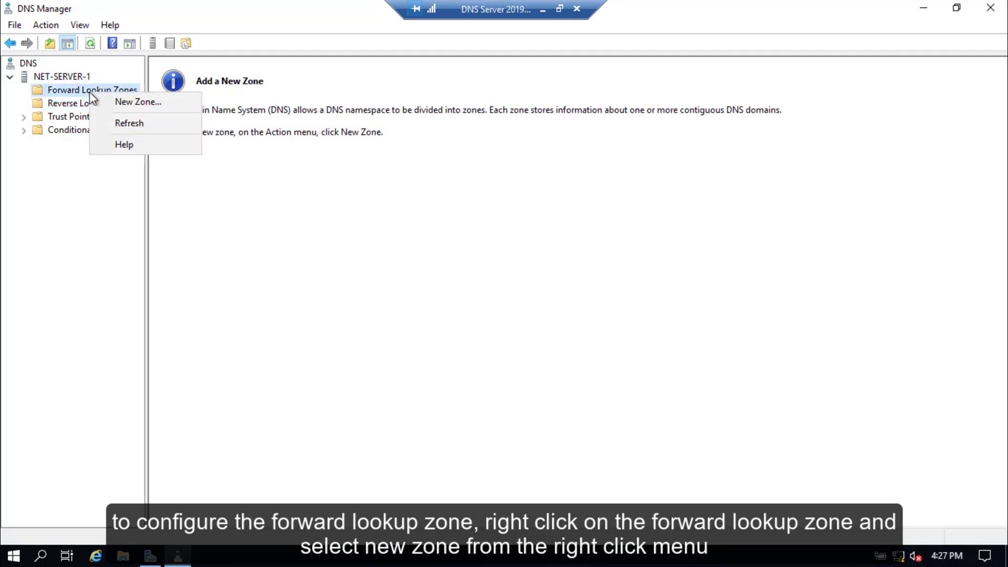
pyautogui.click(114, 103)
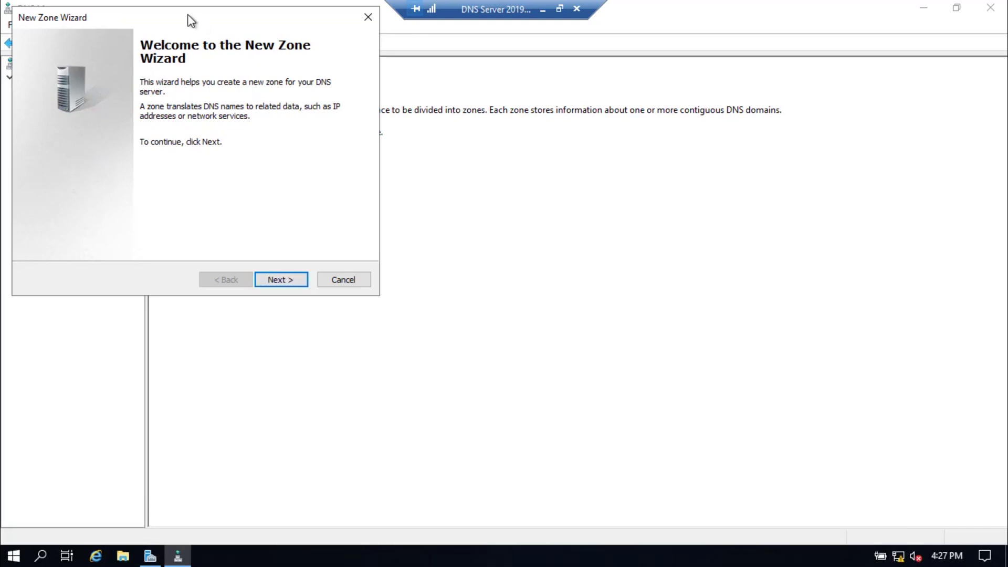
pyautogui.moveTo(190, 21); pyautogui.dragTo(503, 179)
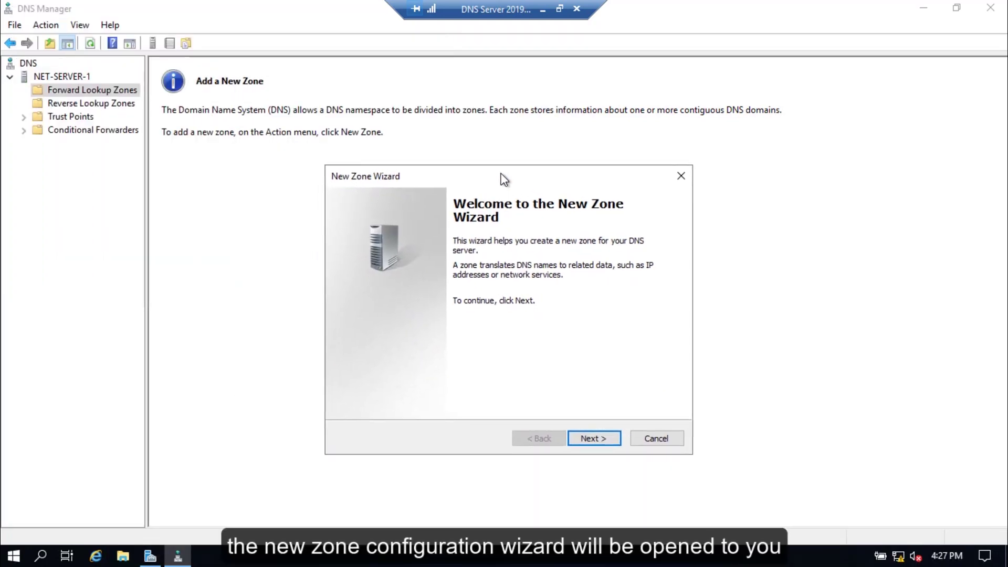
pyautogui.click(593, 438)
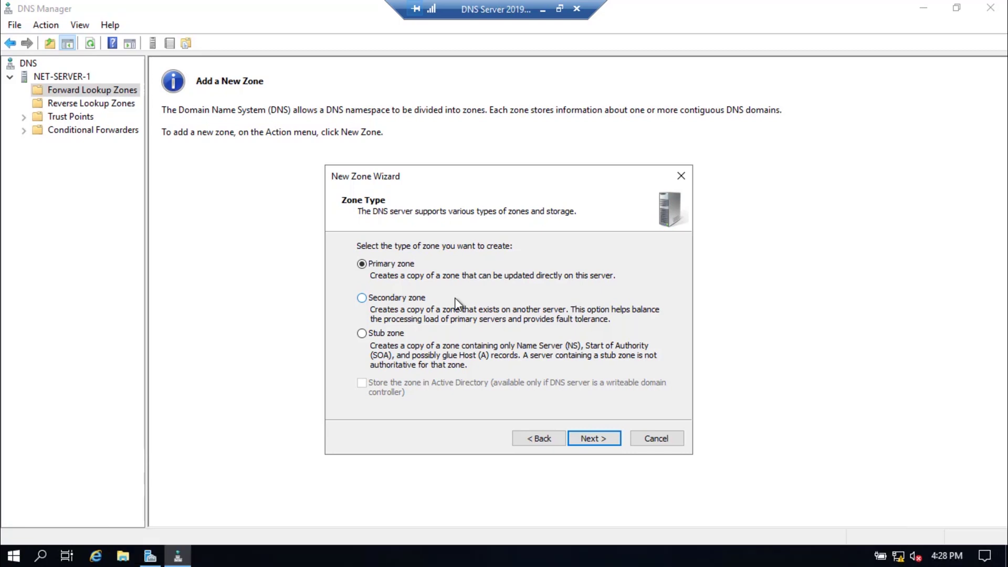
pyautogui.click(417, 299)
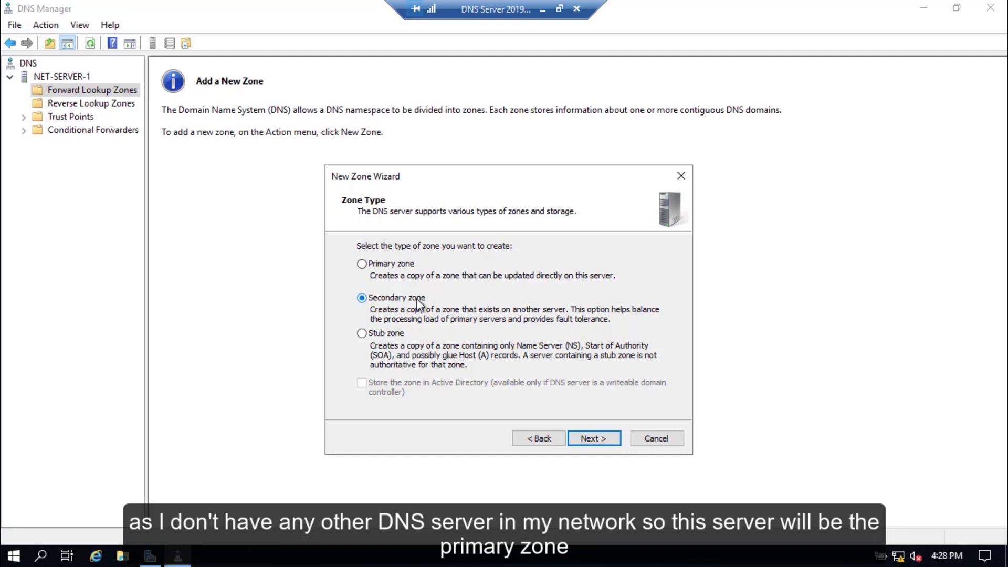
pyautogui.click(387, 264)
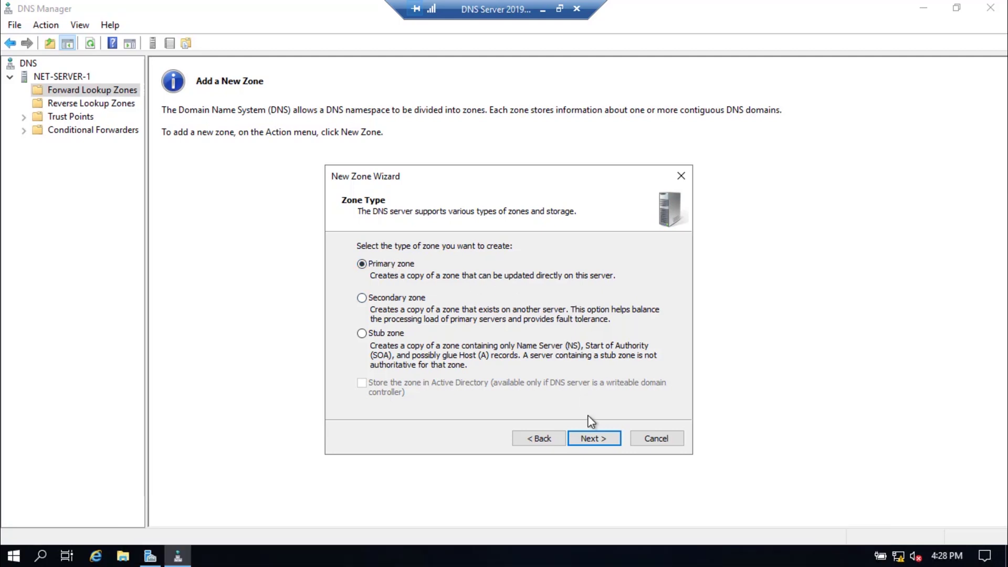
pyautogui.click(595, 440)
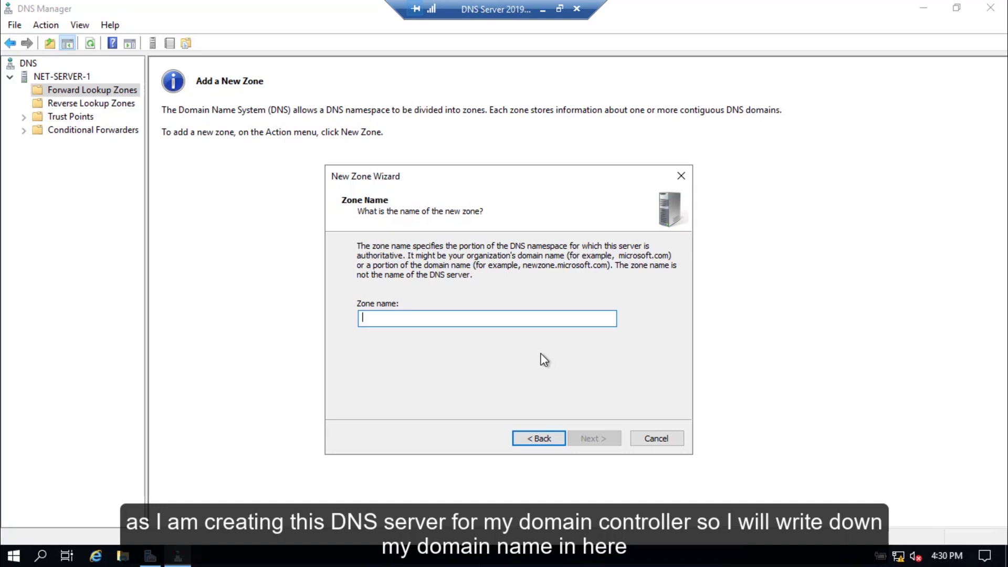
# Name the zone Techforall.com and have a new zone file created as Techforall.com.dns.
pyautogui.write('Tech')
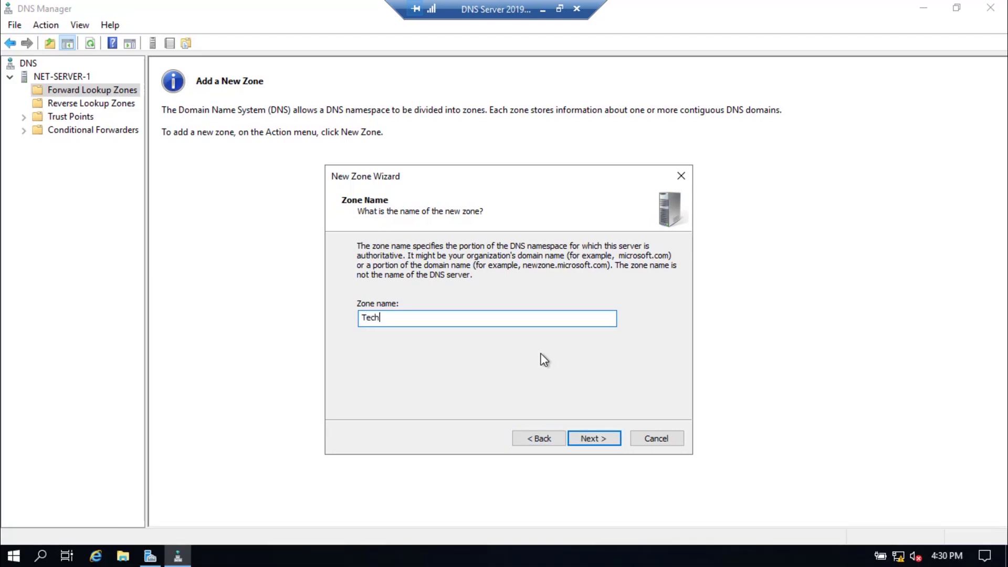
pyautogui.write('forall.com')
pyautogui.click(592, 438)
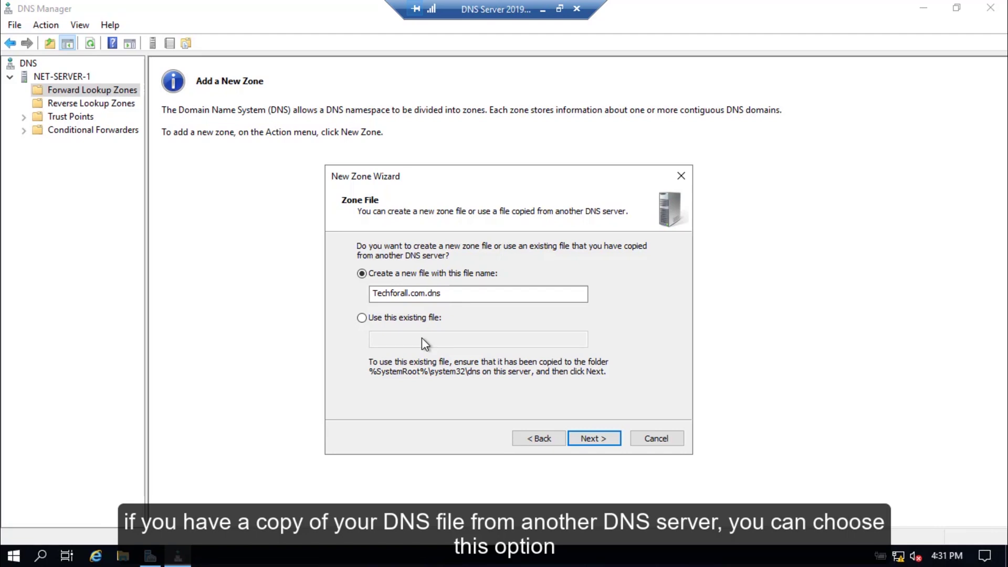
pyautogui.click(386, 316)
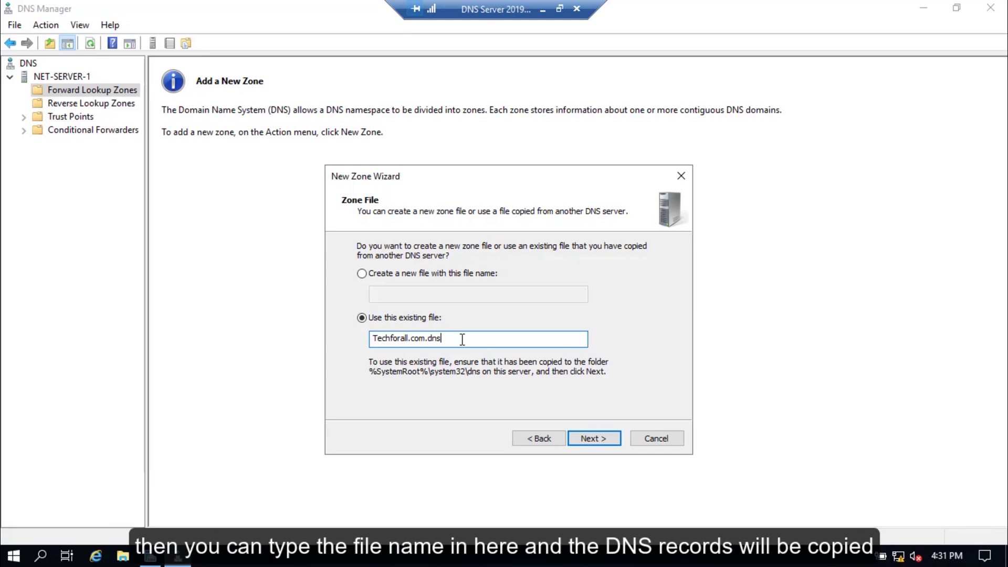
pyautogui.click(396, 272)
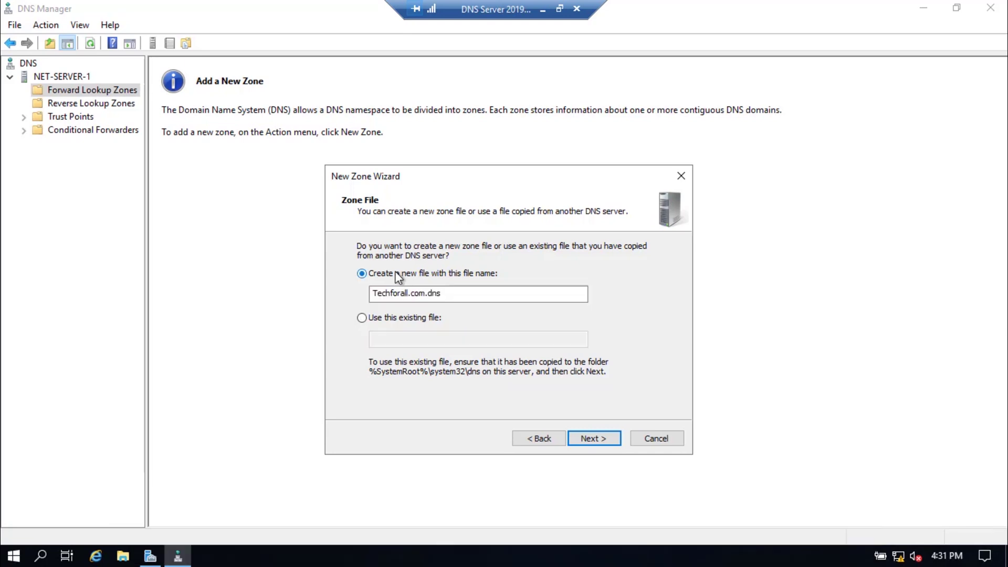
pyautogui.click(594, 439)
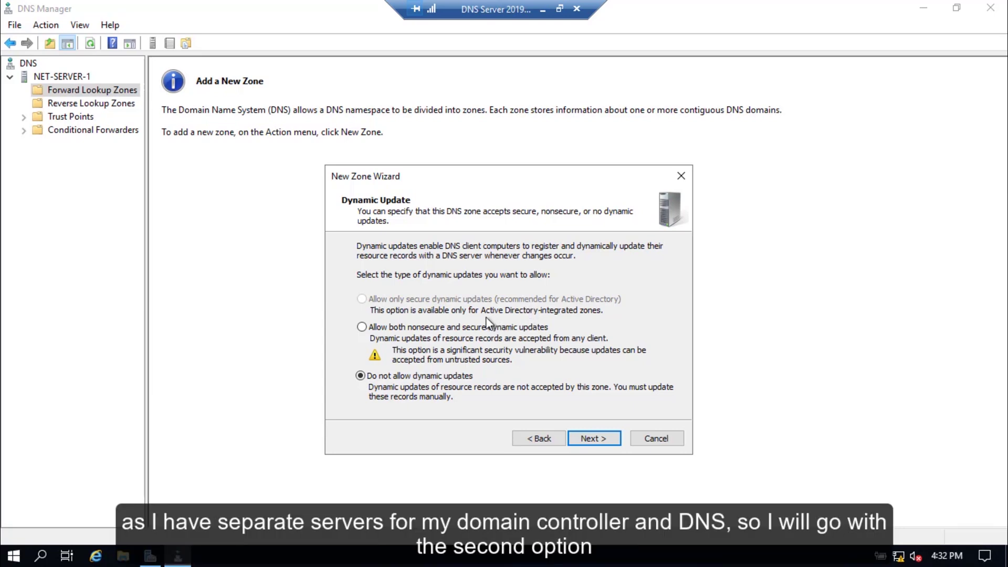
# Allow both nonsecure and secure dynamic updates for the zone and complete its creation.
pyautogui.click(447, 325)
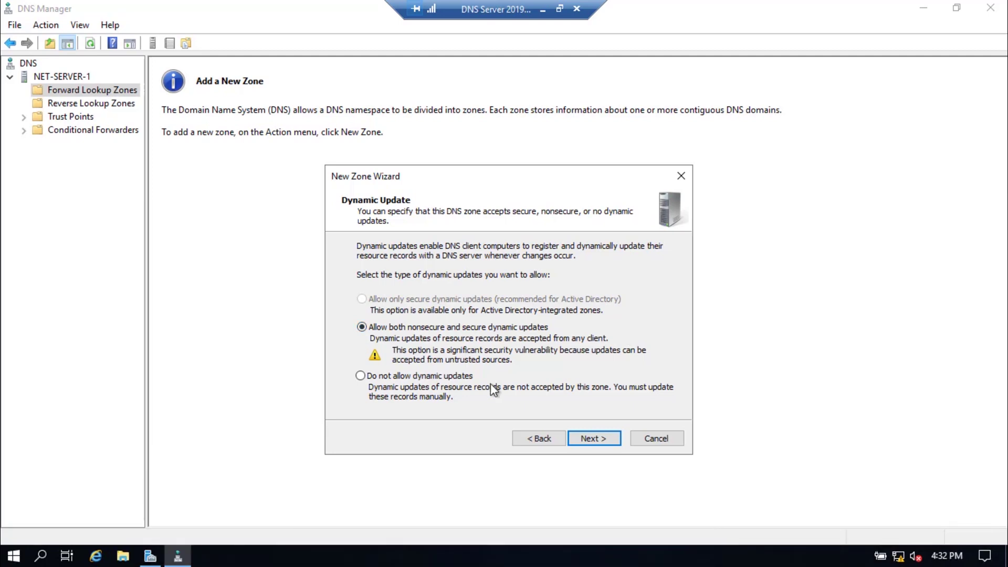
pyautogui.click(458, 377)
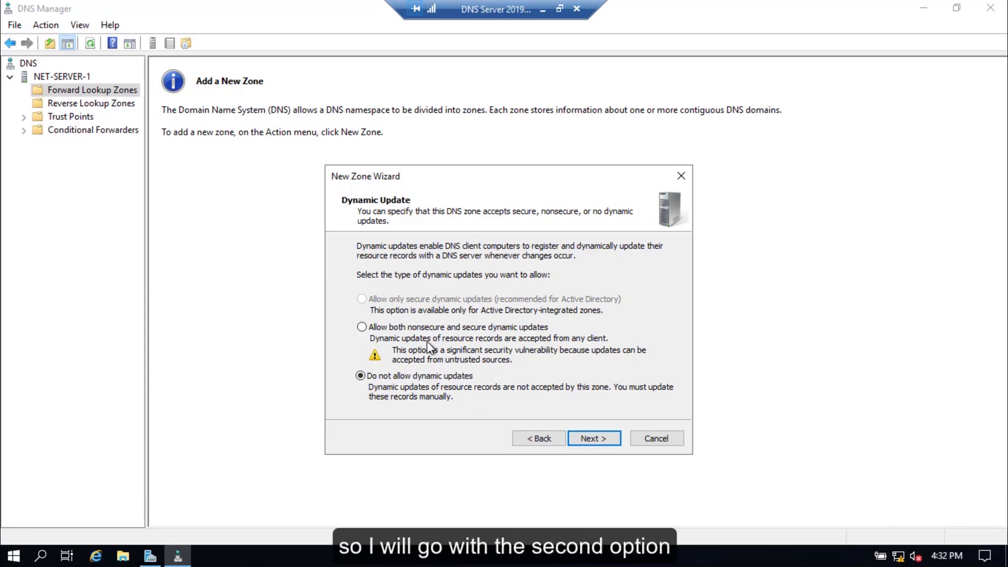
pyautogui.click(389, 327)
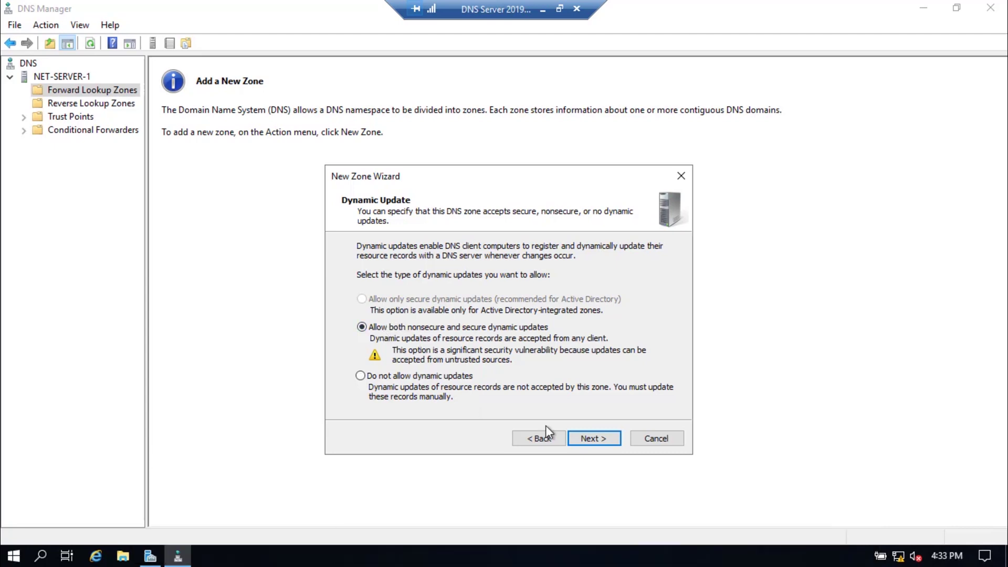
pyautogui.click(594, 441)
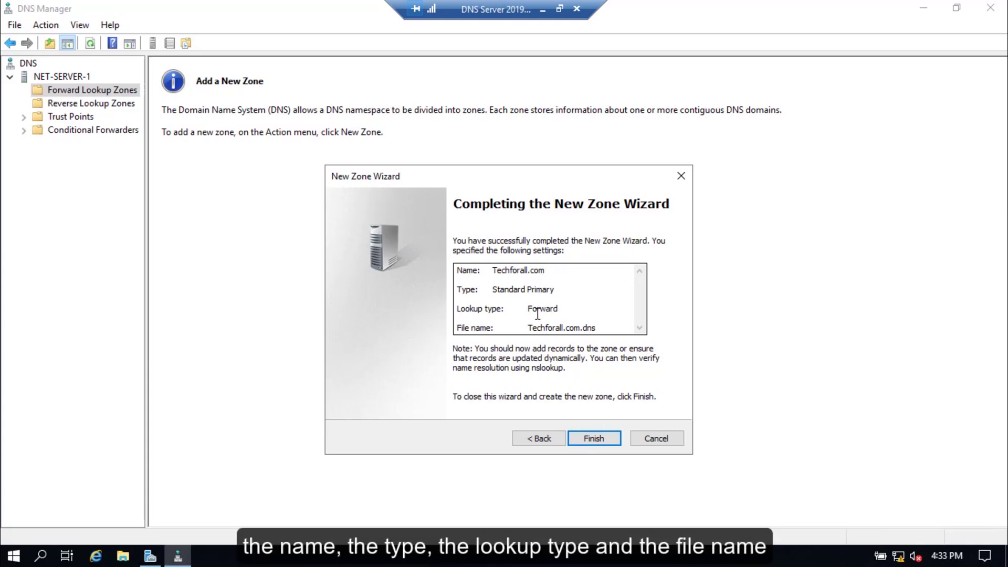
pyautogui.click(602, 437)
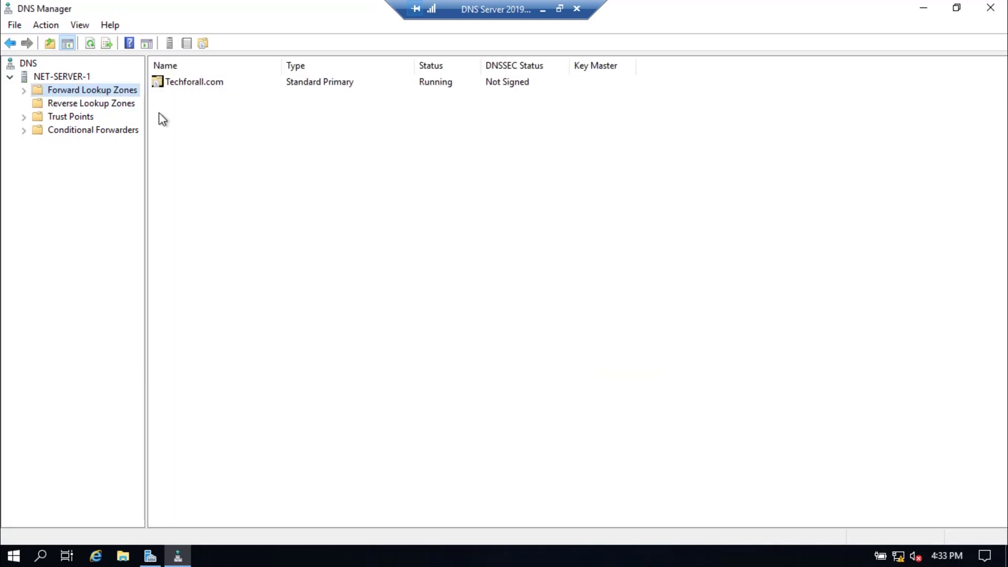
# Add a host record named testlaptop with IP address 192.168.137.33 to the Techforall.com forward lookup zone.
pyautogui.click(24, 91)
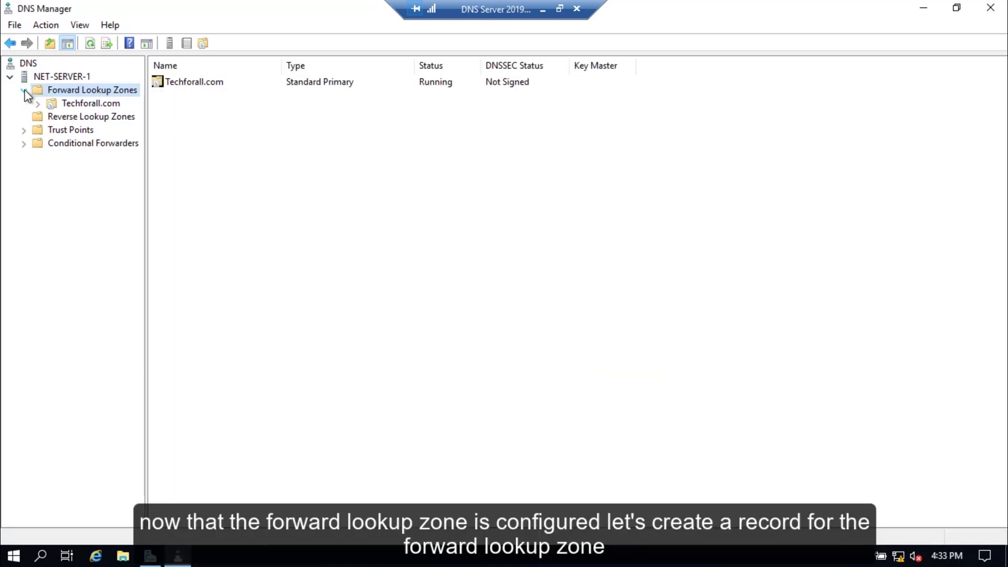
pyautogui.click(52, 104)
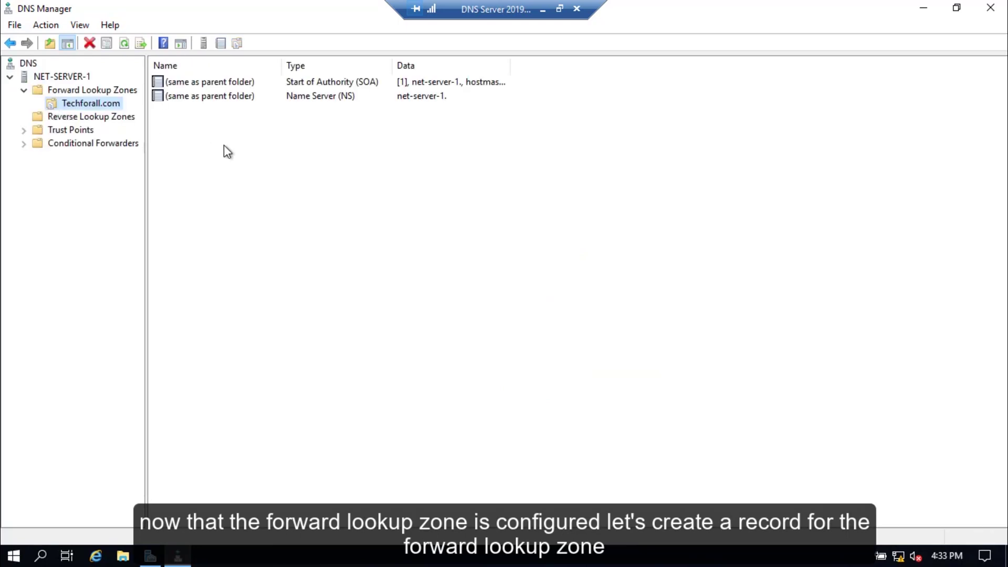
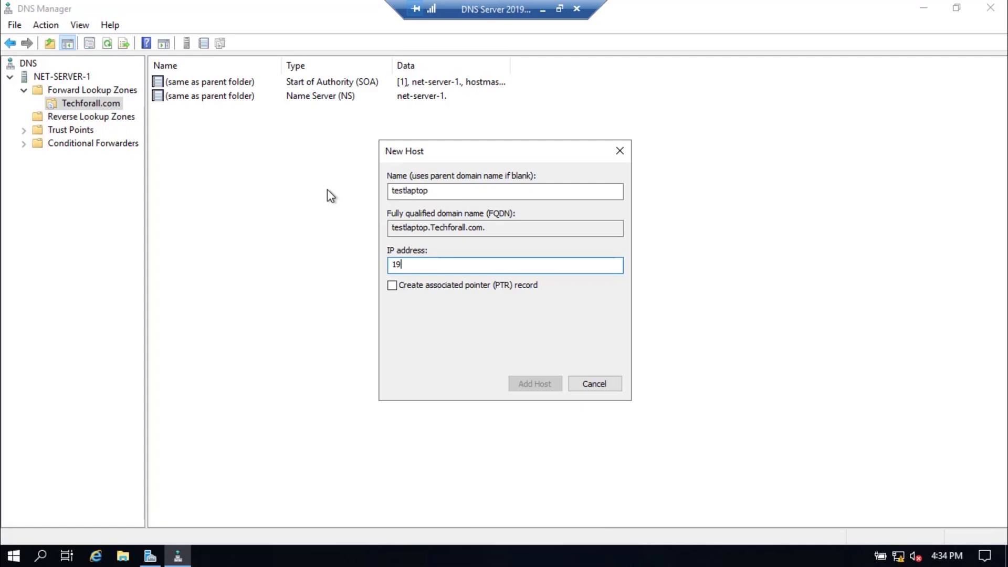
pyautogui.write('2.168.137.3')
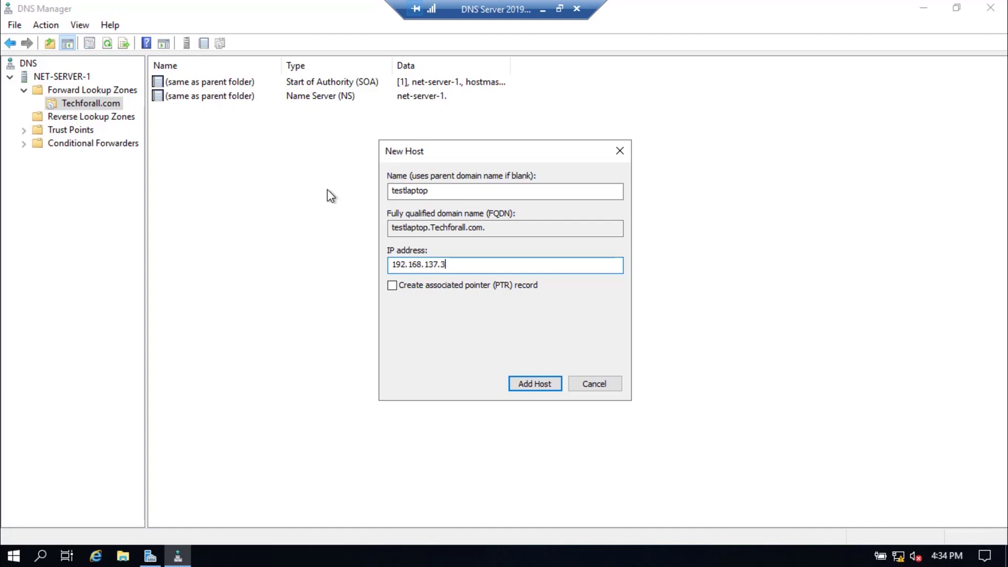
pyautogui.write('3')
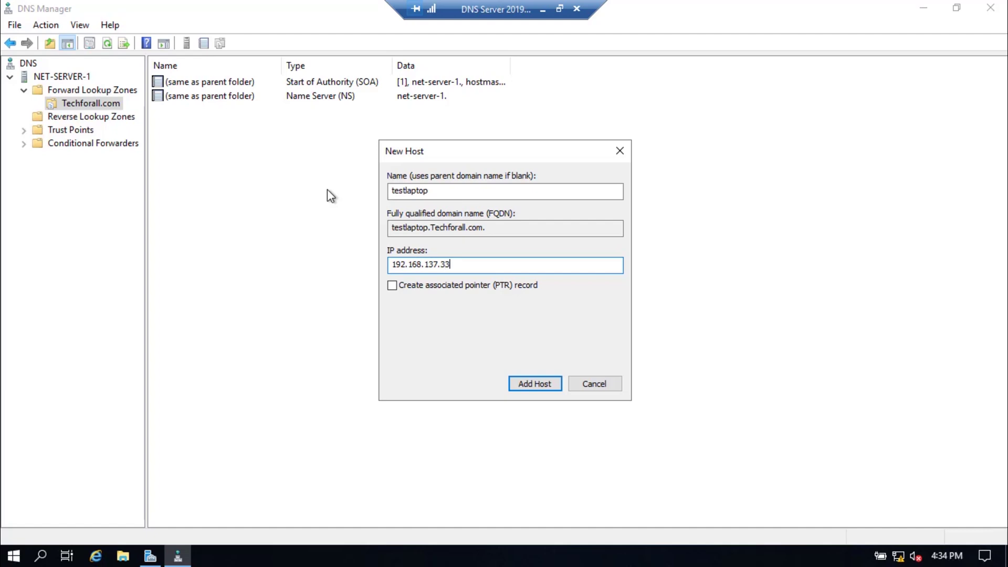
pyautogui.click(544, 386)
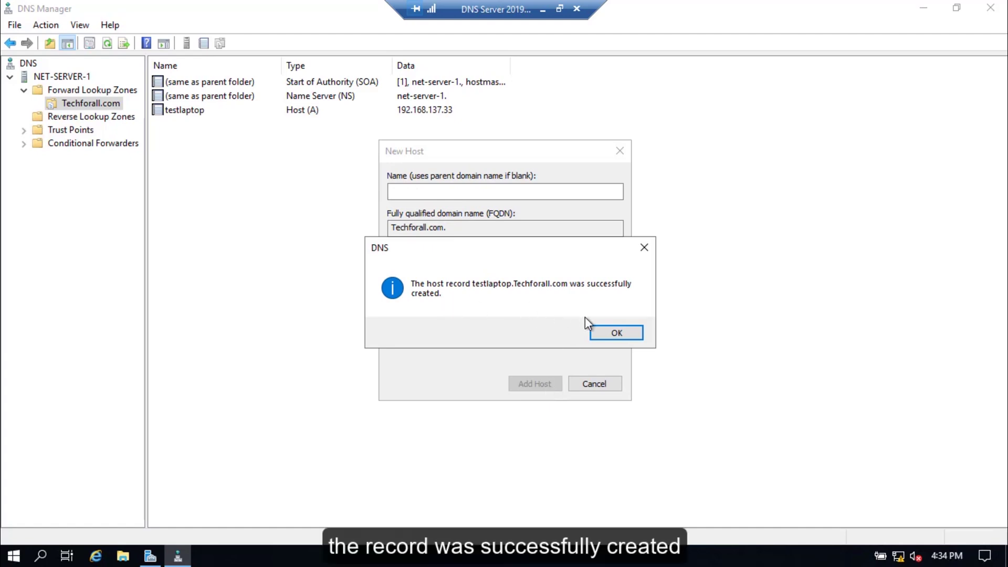
pyautogui.click(624, 331)
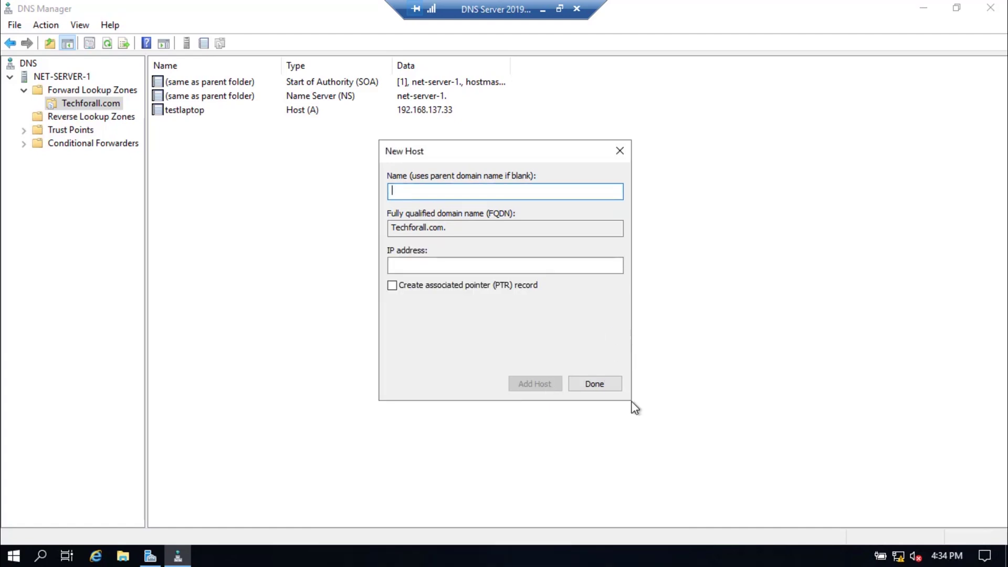
pyautogui.click(589, 381)
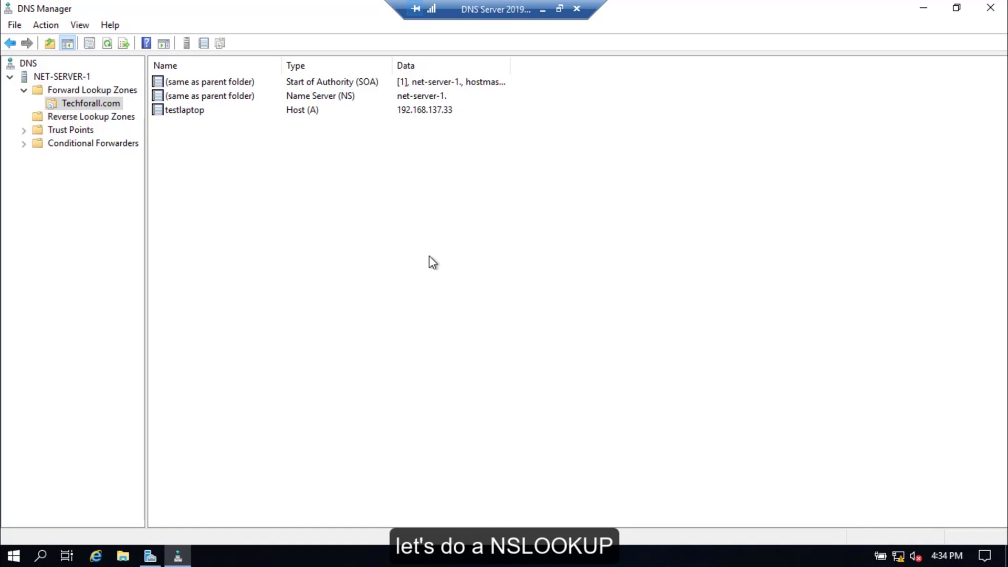
# Open a Command Prompt window.
pyautogui.press('super+r')
pyautogui.write('cmd')
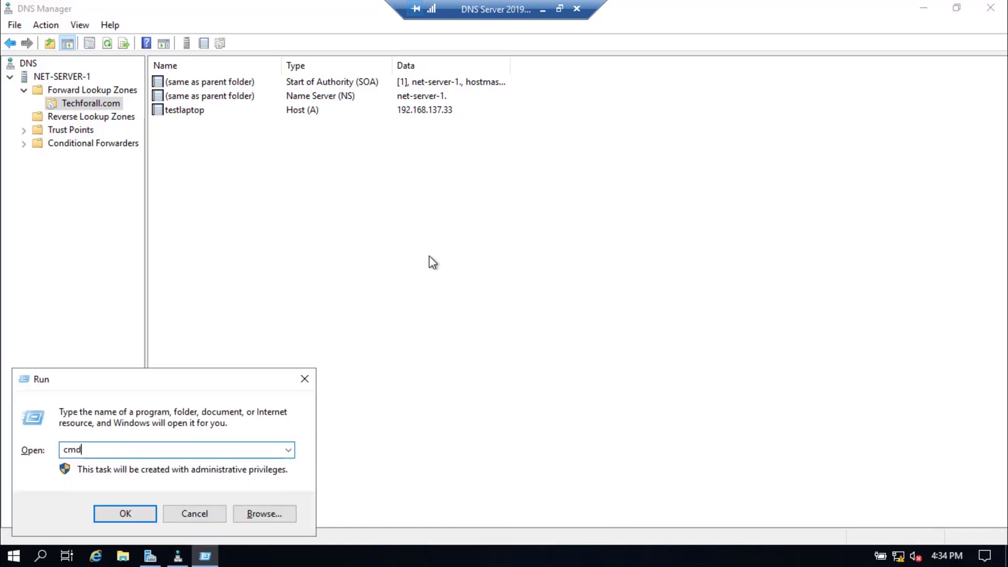
pyautogui.press('Return')
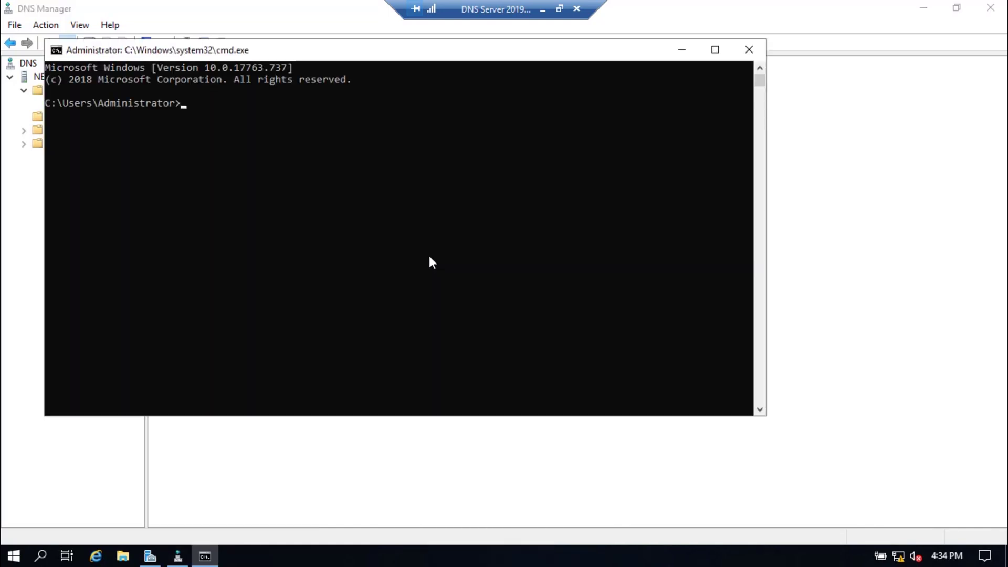
# Start nslookup and query the host name testlaptop, with the console moved clear of the zone's record list.
pyautogui.write('nslookup')
pyautogui.press('Return')
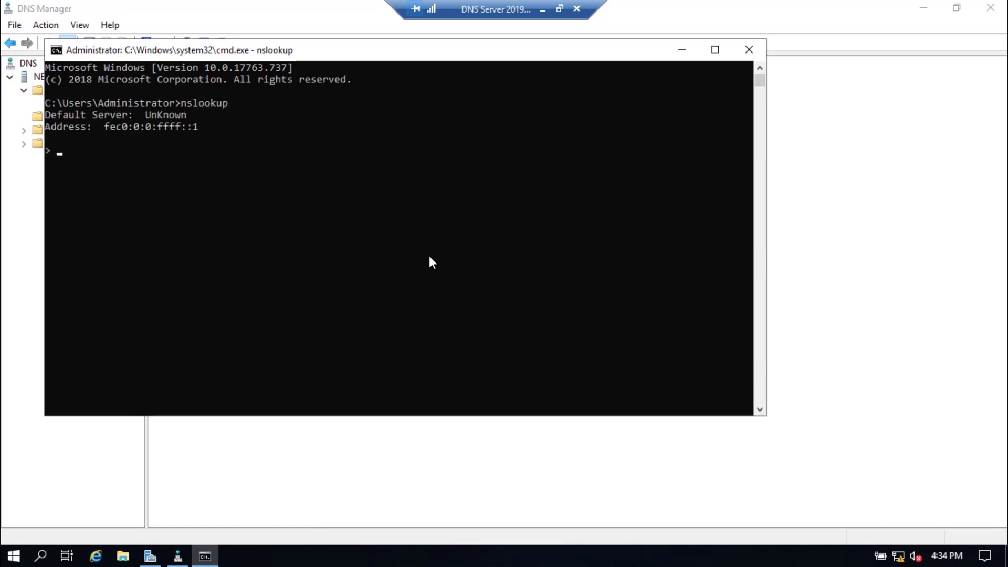
pyautogui.moveTo(358, 52); pyautogui.dragTo(459, 134)
pyautogui.click(300, 265)
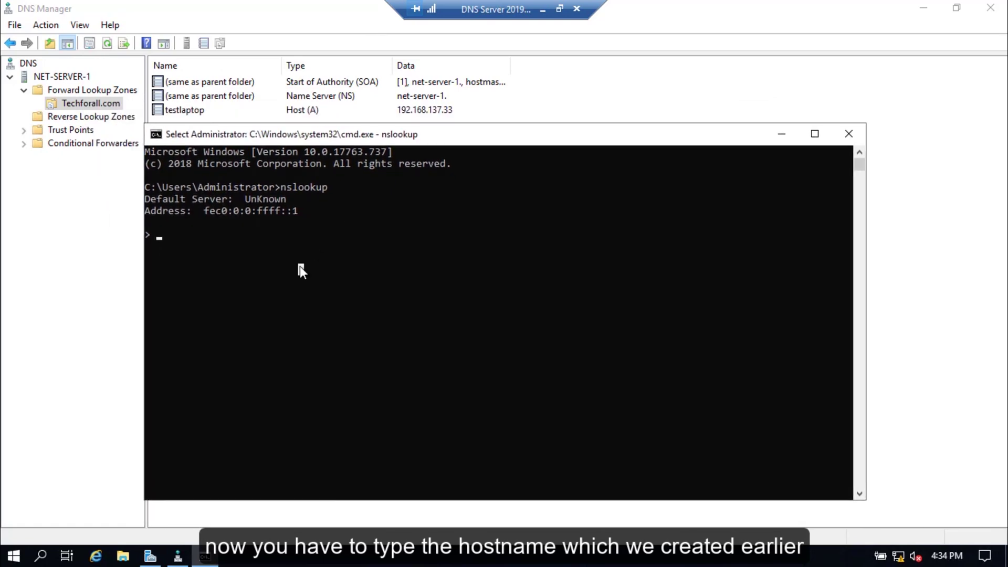
pyautogui.write('testlapt')
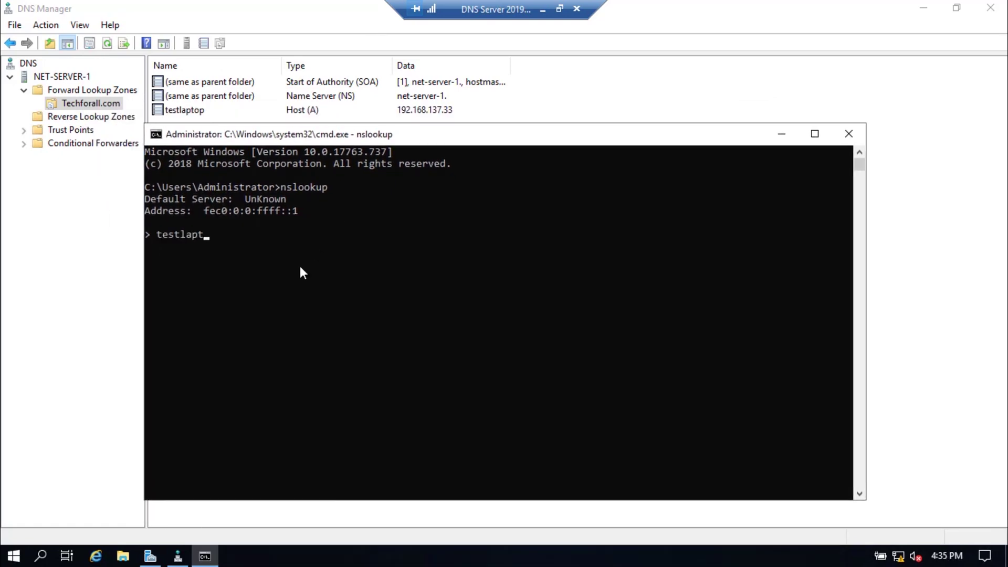
pyautogui.write('op')
pyautogui.press('Return')
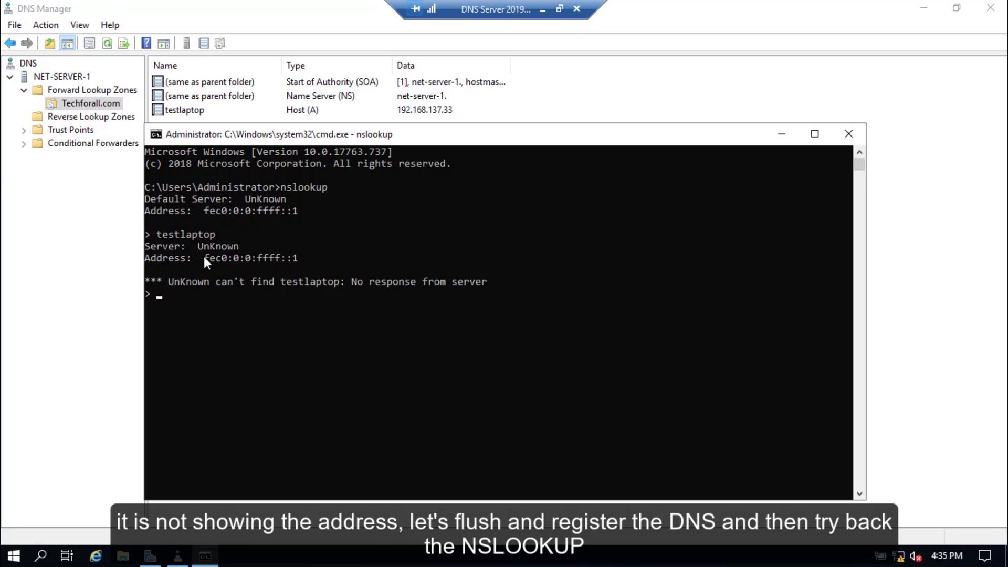
# Exit nslookup, clear the console and flush the DNS resolver cache with ipconfig /flushdns.
pyautogui.write('exit')
pyautogui.press('Return')
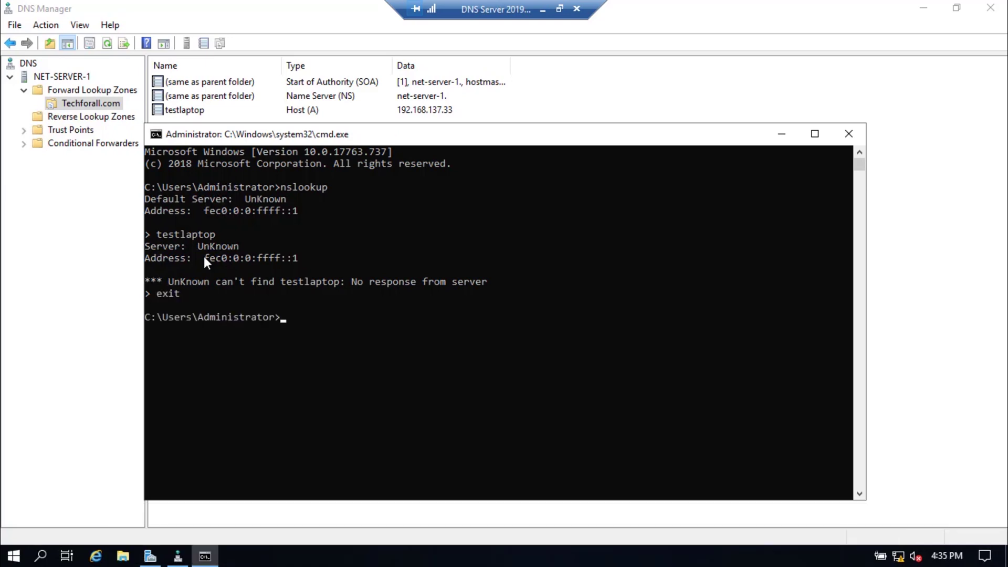
pyautogui.write('cls')
pyautogui.press('Return')
pyautogui.write('ipconfi')
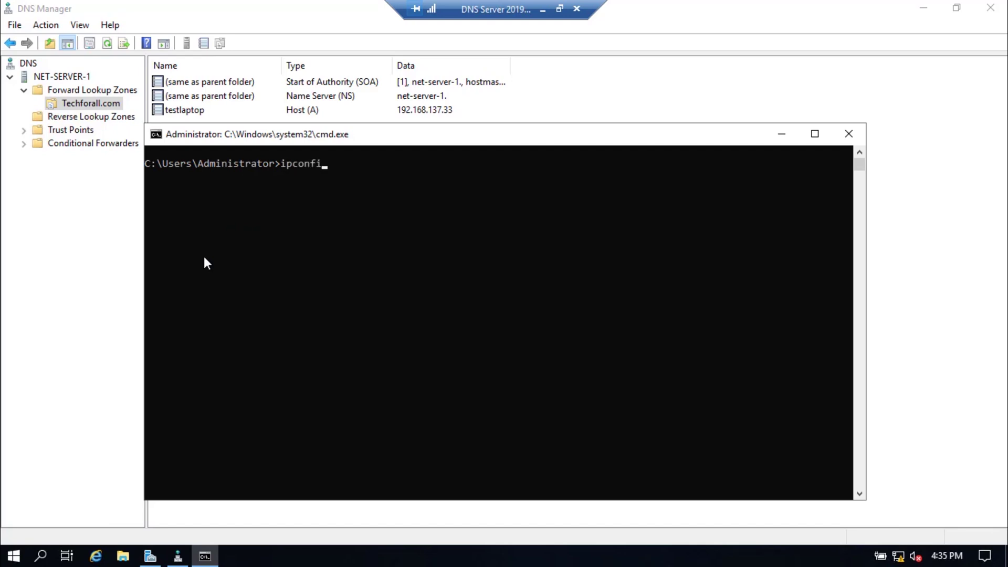
pyautogui.write('g /flushdns')
pyautogui.press('Return')
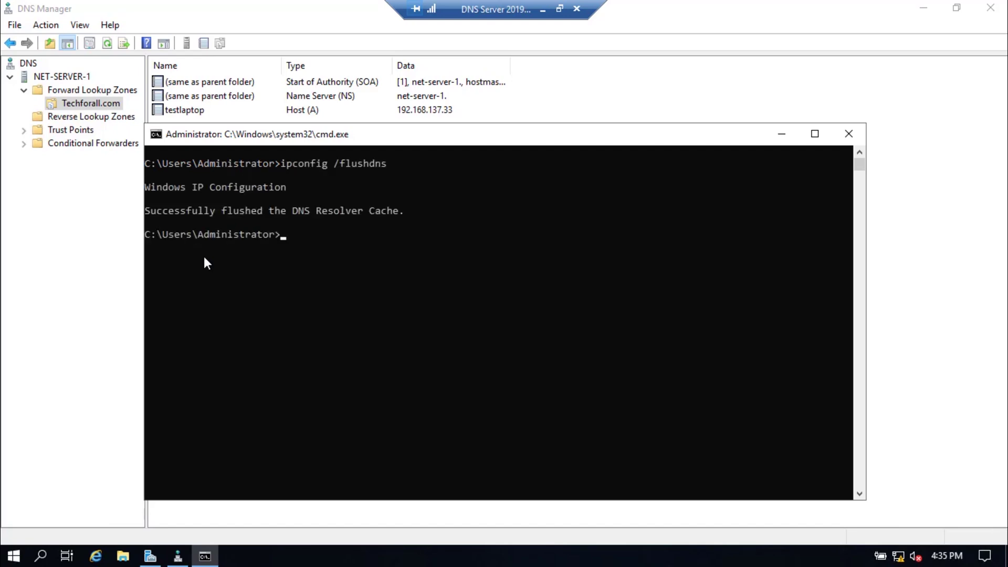
# Register the computer's DNS resource records with ipconfig /registerdns.
pyautogui.write('ipconifg')
pyautogui.press('BackSpace')
pyautogui.press('BackSpace')
pyautogui.press('BackSpace')
pyautogui.press('BackSpace')
pyautogui.write('fig /register')
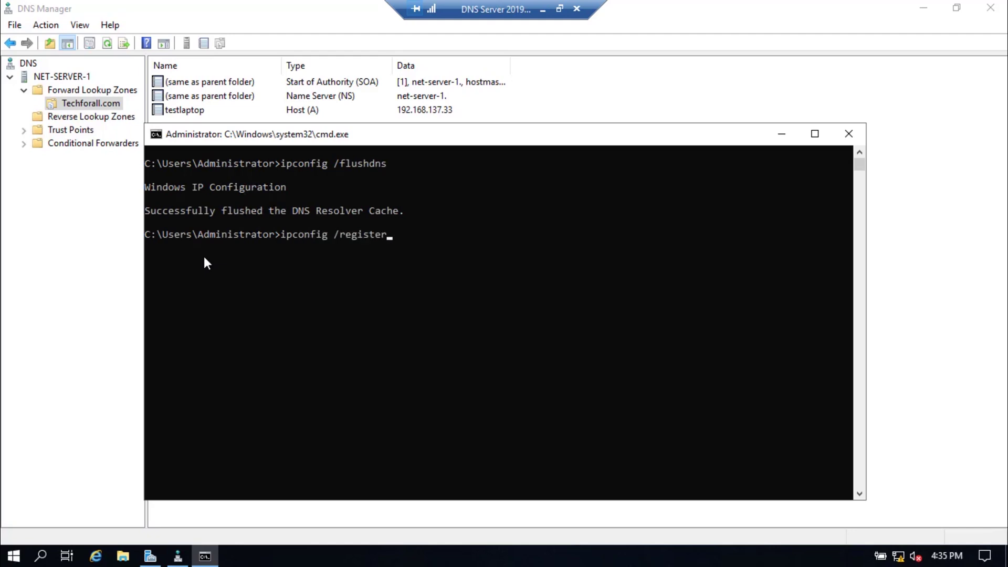
pyautogui.write('dns')
pyautogui.press('Return')
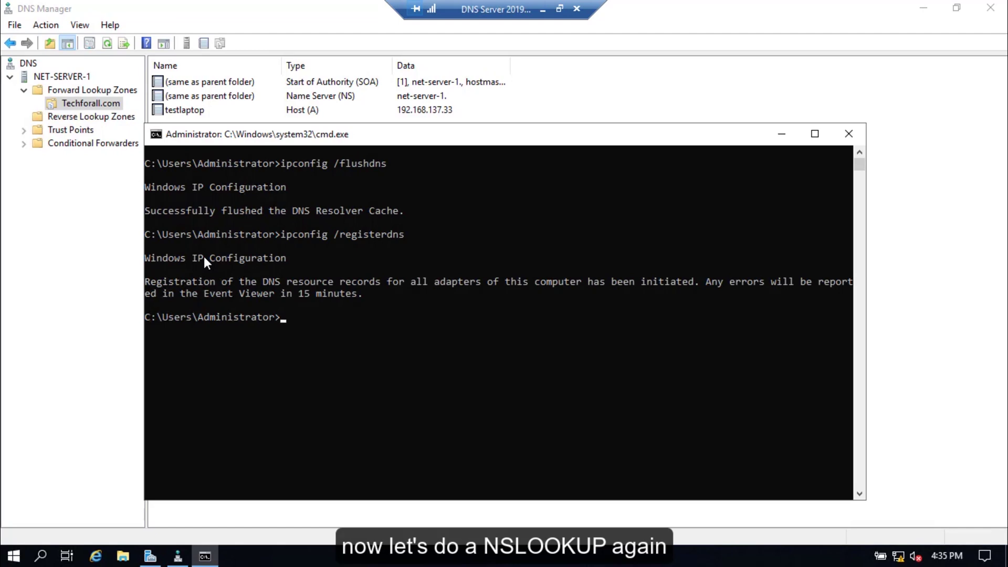
# Start nslookup again and query the fully qualified name testlaptop.Techforall.com.
pyautogui.write('nslookup')
pyautogui.press('Return')
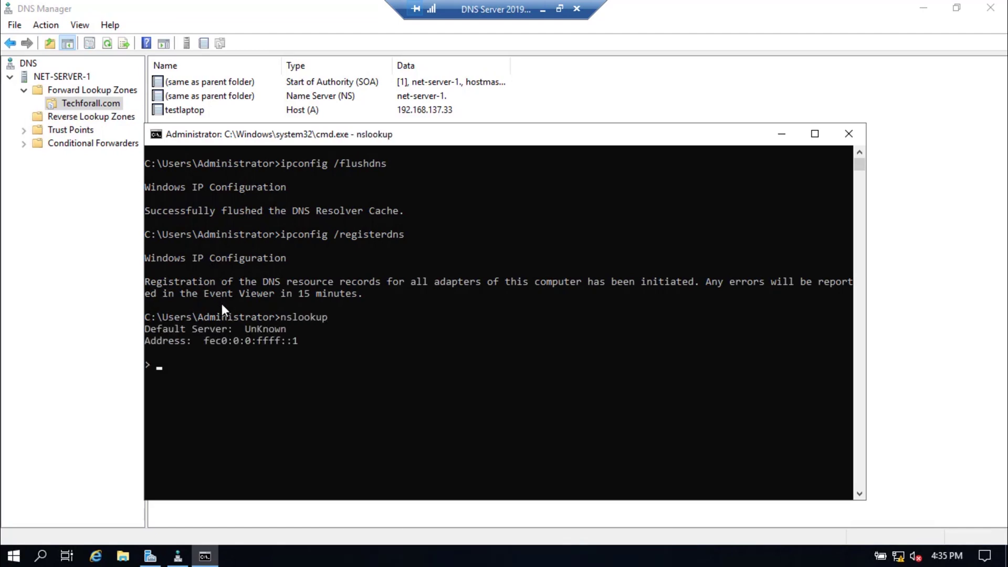
pyautogui.write('testlaptop.Techforall.com')
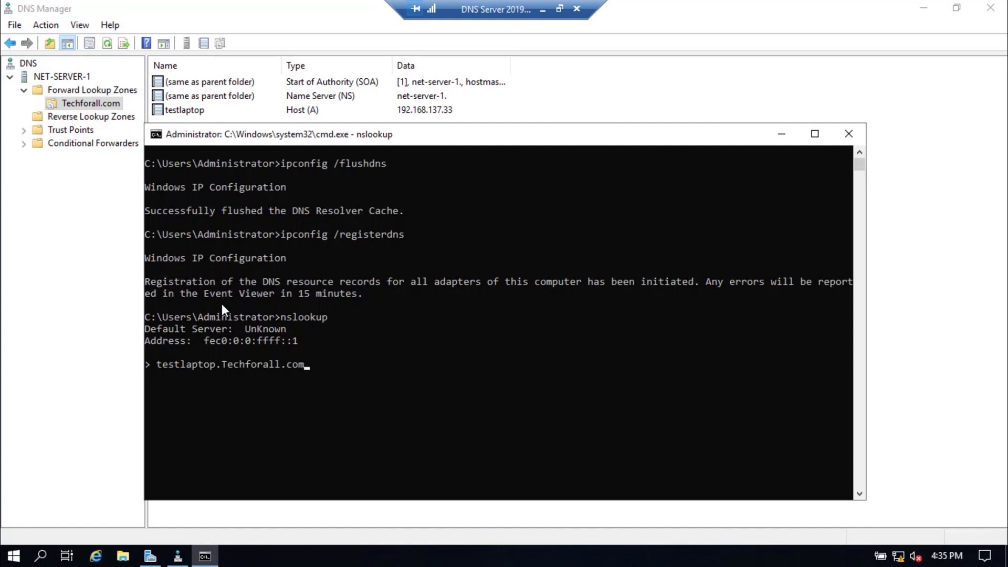
pyautogui.press('Return')
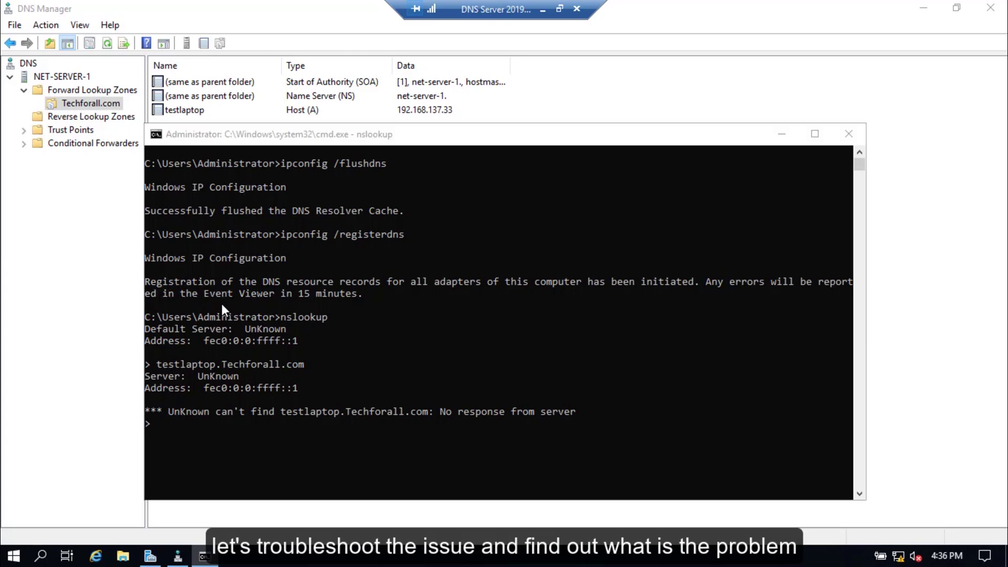
# Open Network Connections through ncpa.cpl and bring up the Ethernet adapter's Internet Protocol Version 4 properties.
pyautogui.press('super+r')
pyautogui.write('cmd')
pyautogui.press('BackSpace')
pyautogui.press('BackSpace')
pyautogui.press('BackSpace')
pyautogui.write('ncpa.cpl')
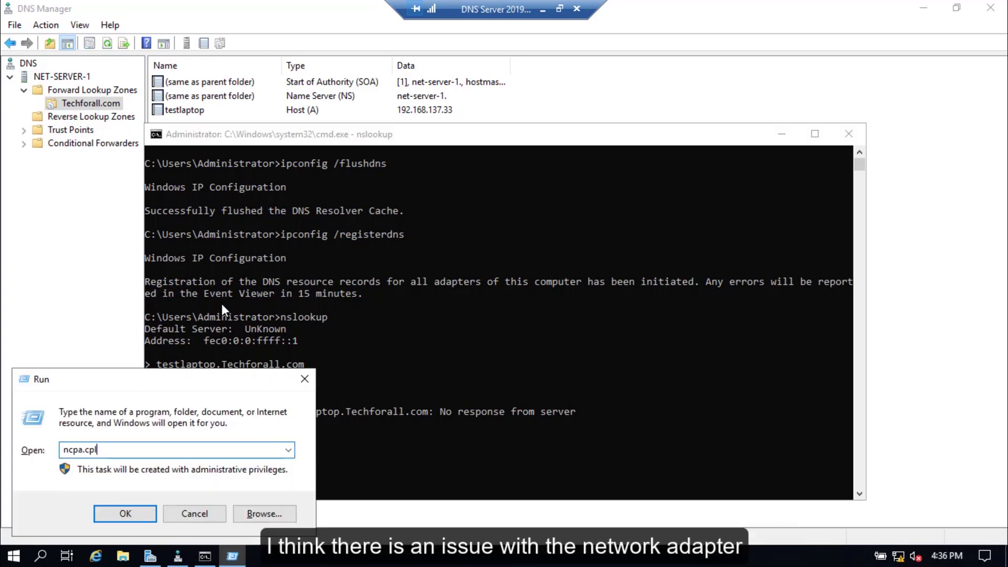
pyautogui.press('Return')
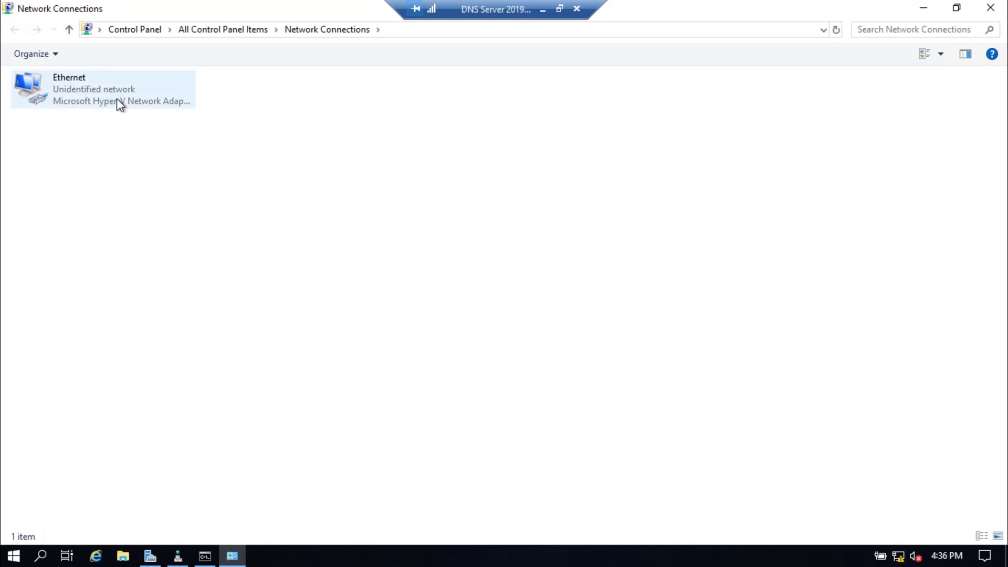
pyautogui.doubleClick(117, 99)
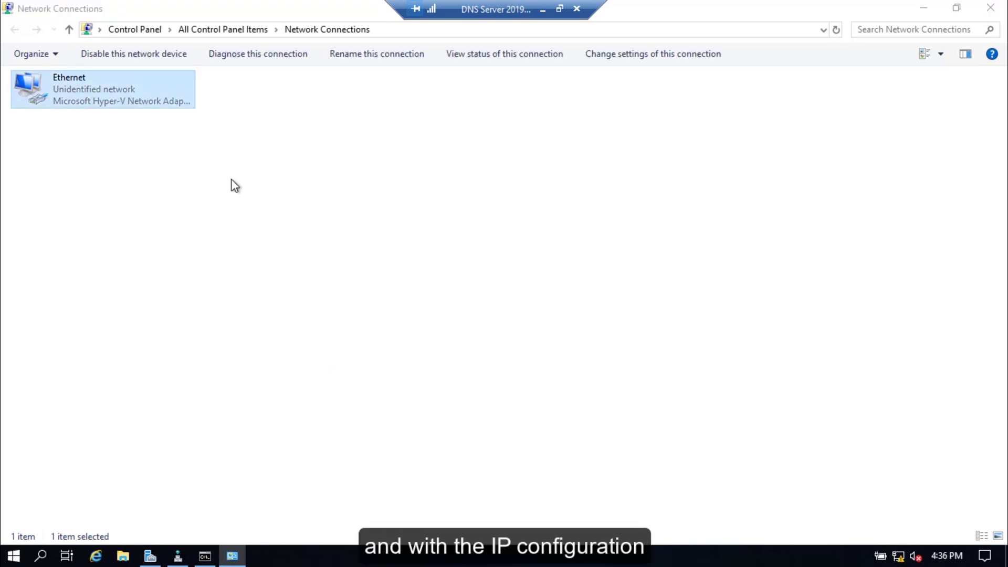
pyautogui.click(417, 398)
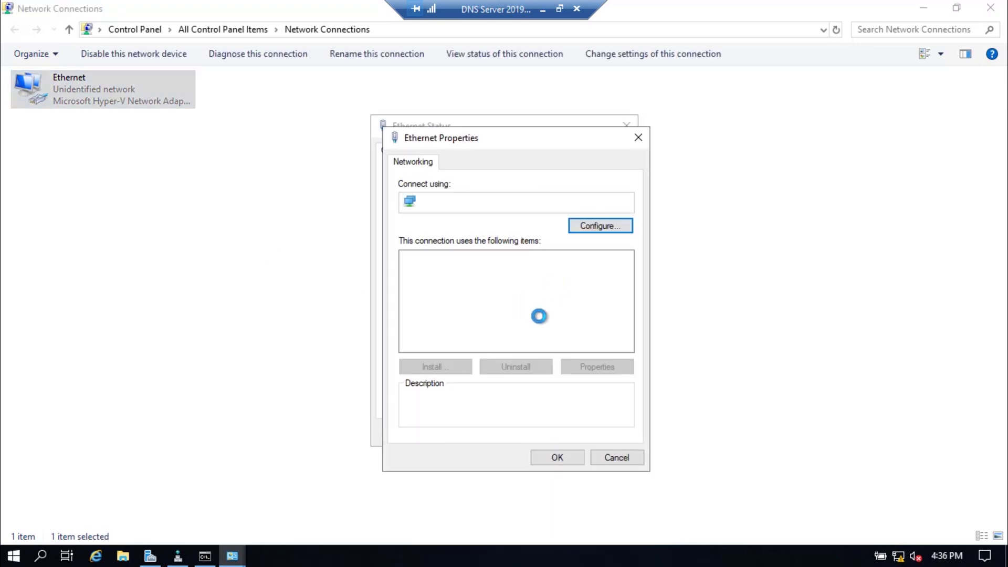
pyautogui.doubleClick(548, 298)
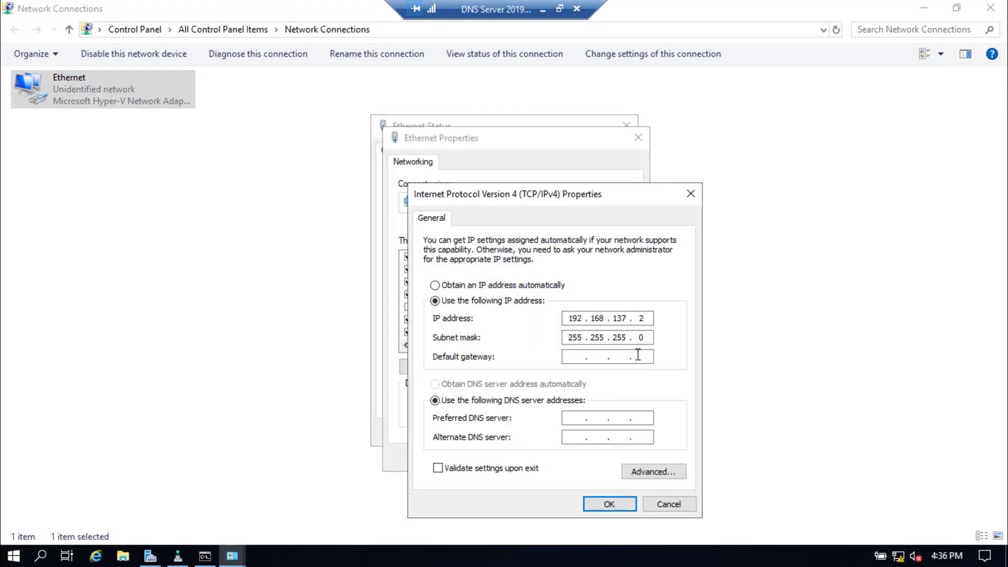
# Set the adapter's preferred DNS server to 192.168.137.2, apply the settings and close Network Connections.
pyautogui.click(573, 356)
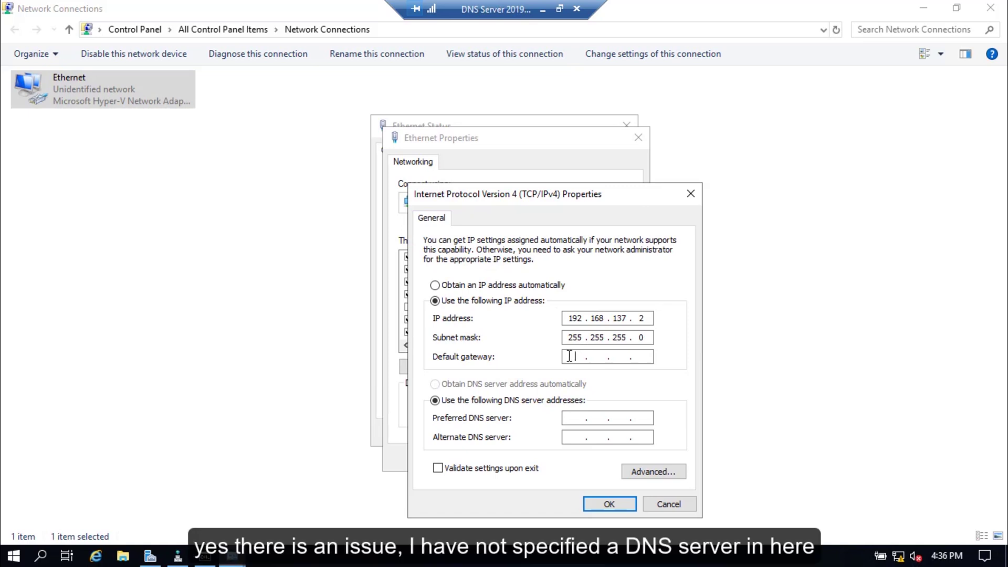
pyautogui.click(576, 418)
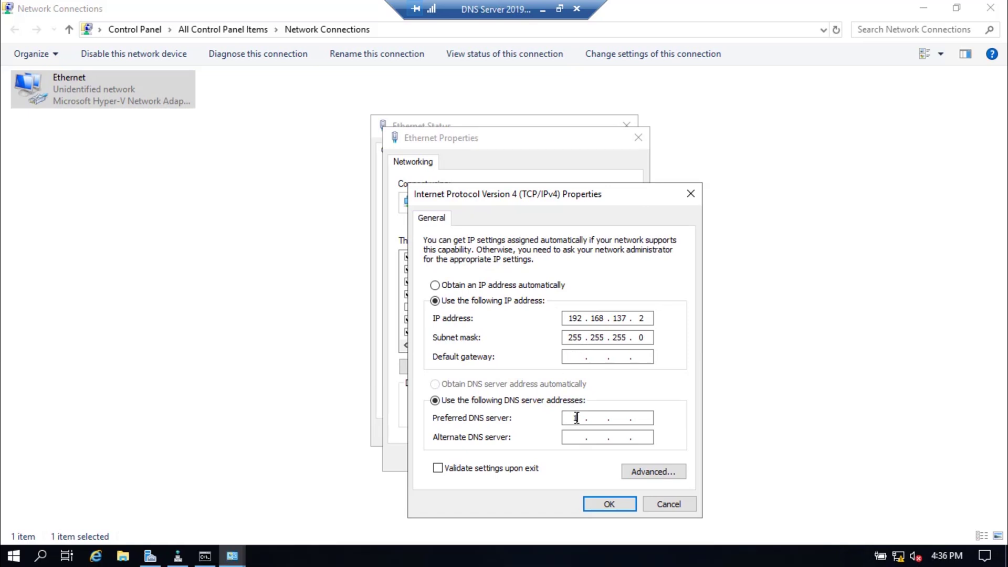
pyautogui.write('192 . 168 . 137 . 2')
pyautogui.click(609, 504)
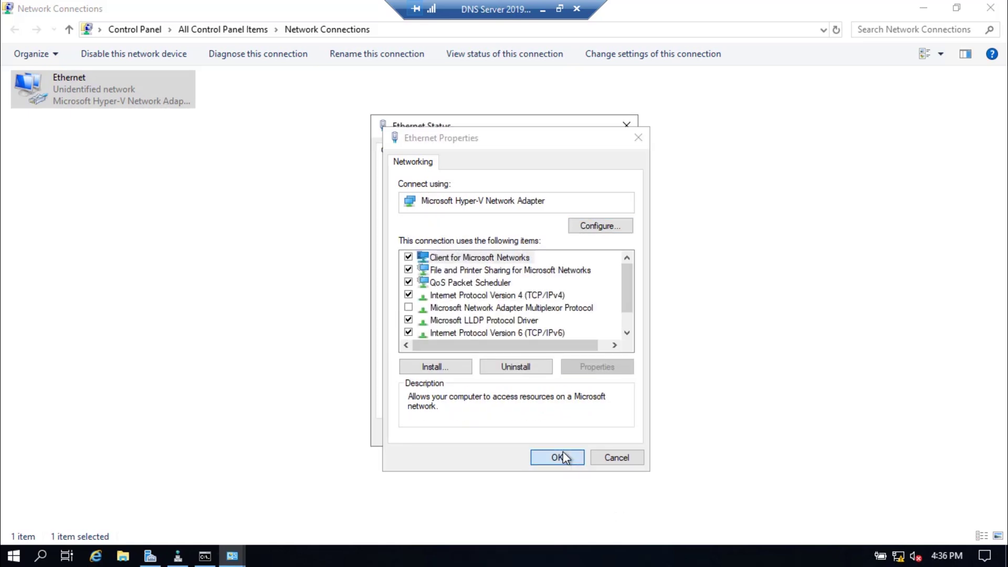
pyautogui.click(558, 458)
pyautogui.click(598, 433)
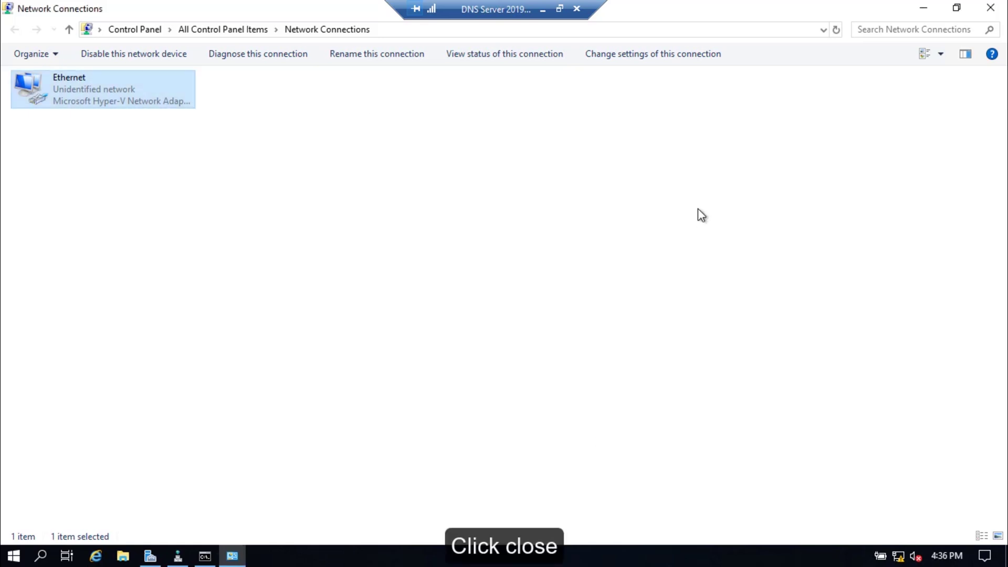
pyautogui.click(991, 7)
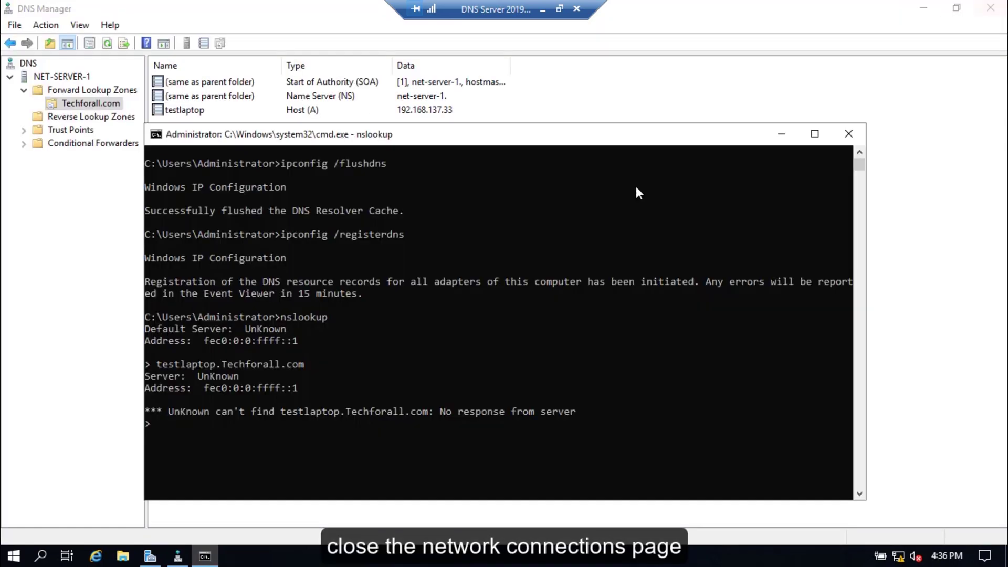
# Exit the running nslookup session in Command Prompt and clear the console with cls.
pyautogui.click(547, 350)
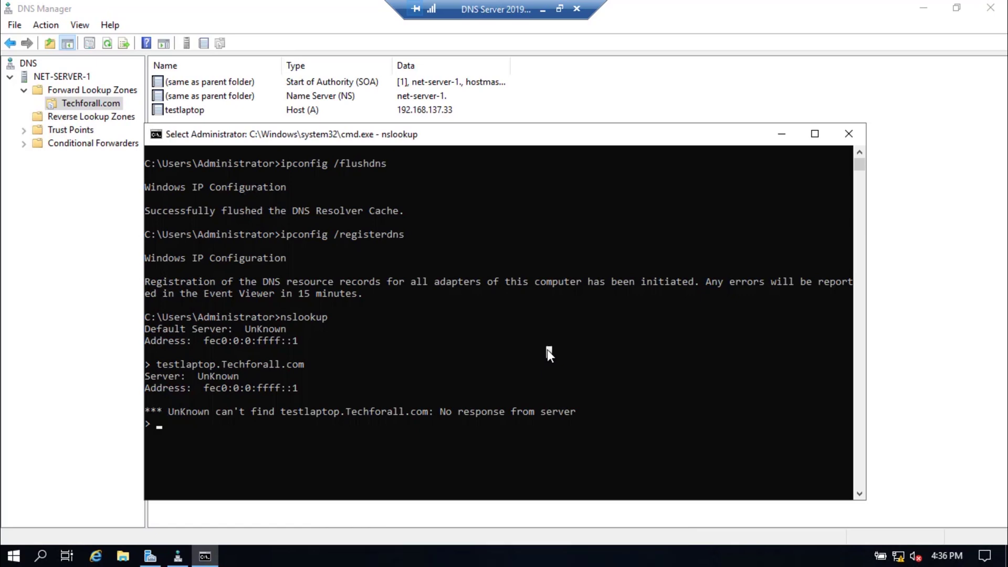
pyautogui.write('cls')
pyautogui.press('Return')
pyautogui.write('e')
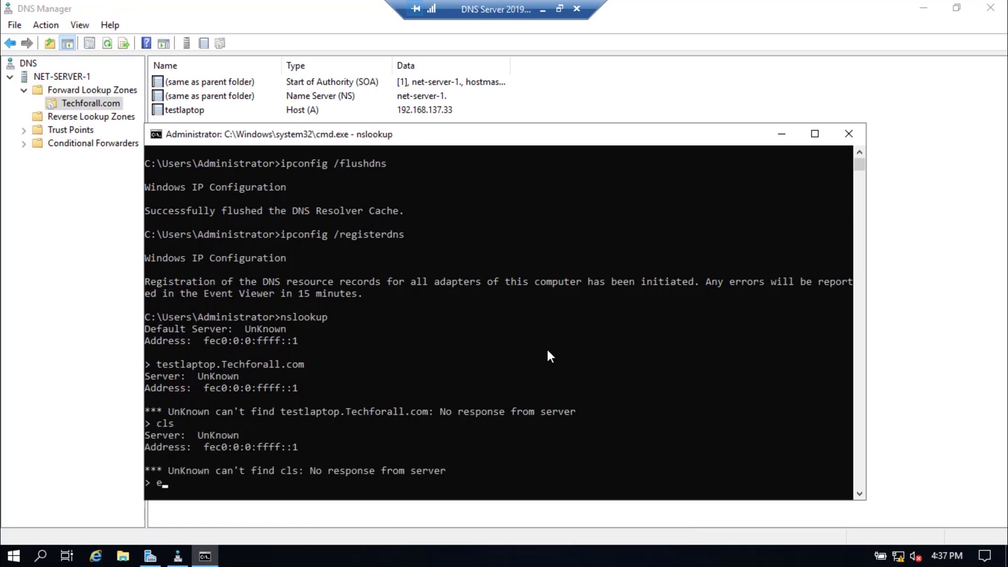
pyautogui.write('xit')
pyautogui.press('Return')
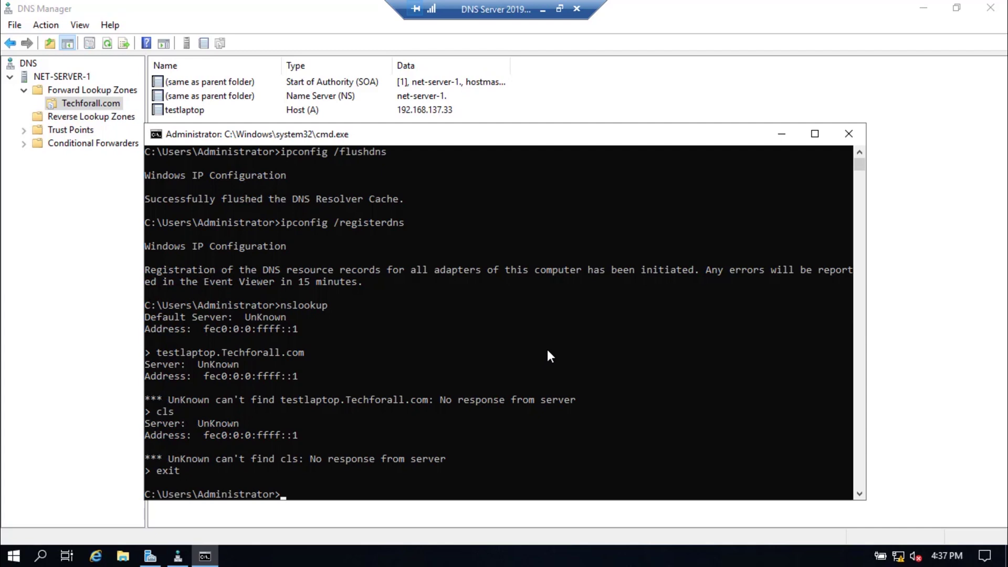
pyautogui.write('cs')
pyautogui.press('Return')
pyautogui.write('cls')
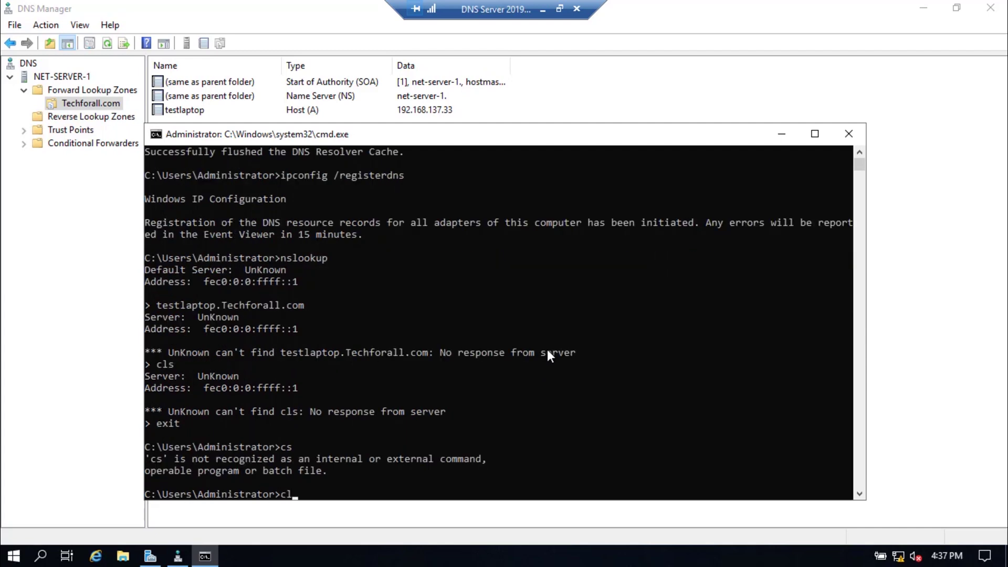
pyautogui.press('Return')
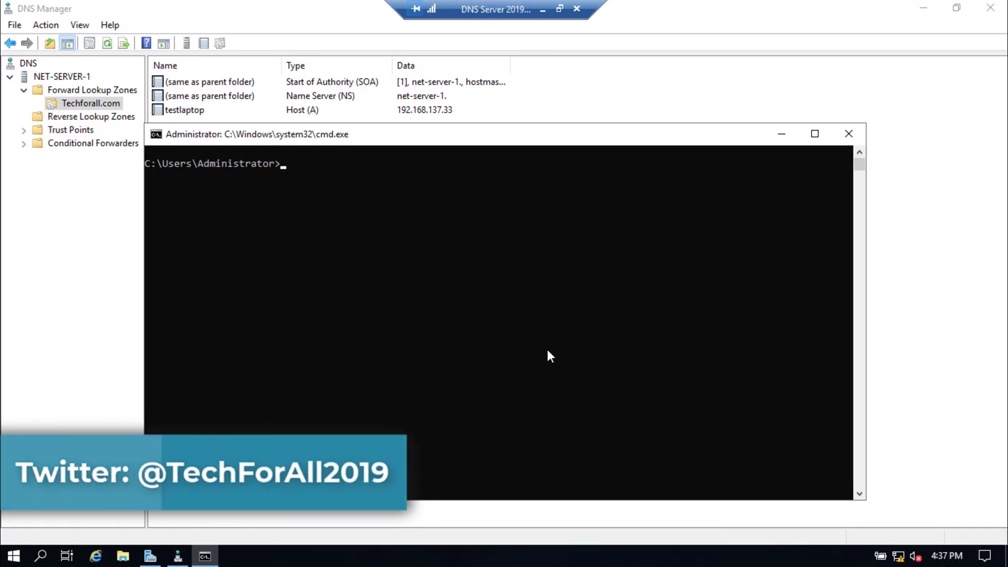
# Flush the DNS resolver cache again with ipconfig /flushdns.
pyautogui.write('ipconfig ')
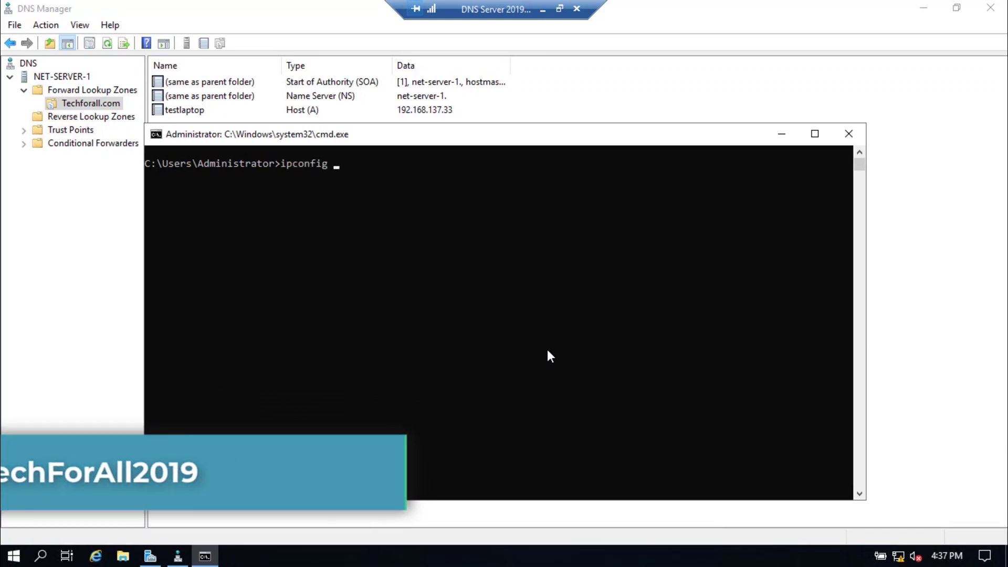
pyautogui.write('/flushdns')
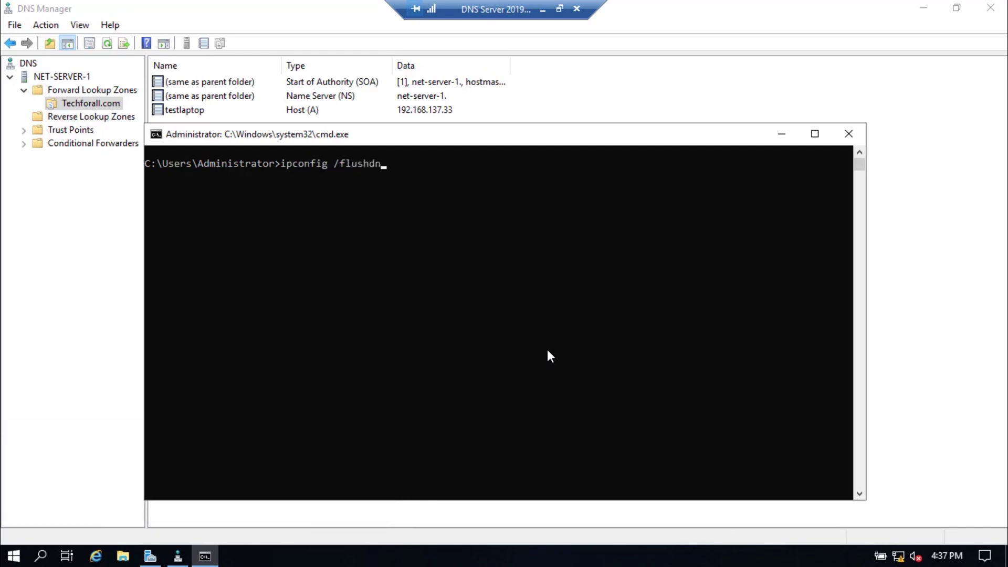
pyautogui.press('Return')
# Register the computer's DNS resource records again with ipconfig /registerdns.
pyautogui.write('ipconfig')
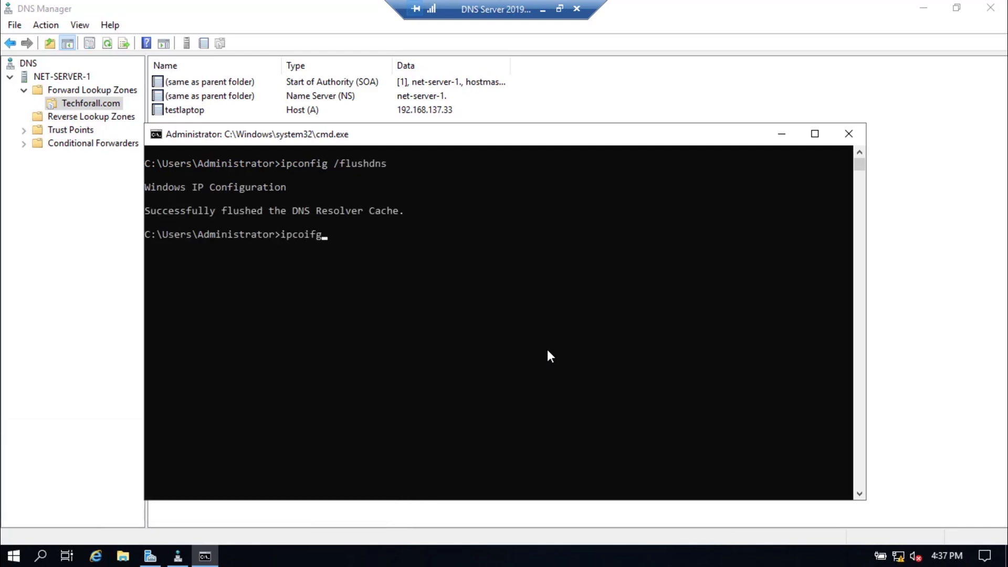
pyautogui.press('BackSpace')
pyautogui.press('BackSpace')
pyautogui.press('BackSpace')
pyautogui.write('fig /registerdns')
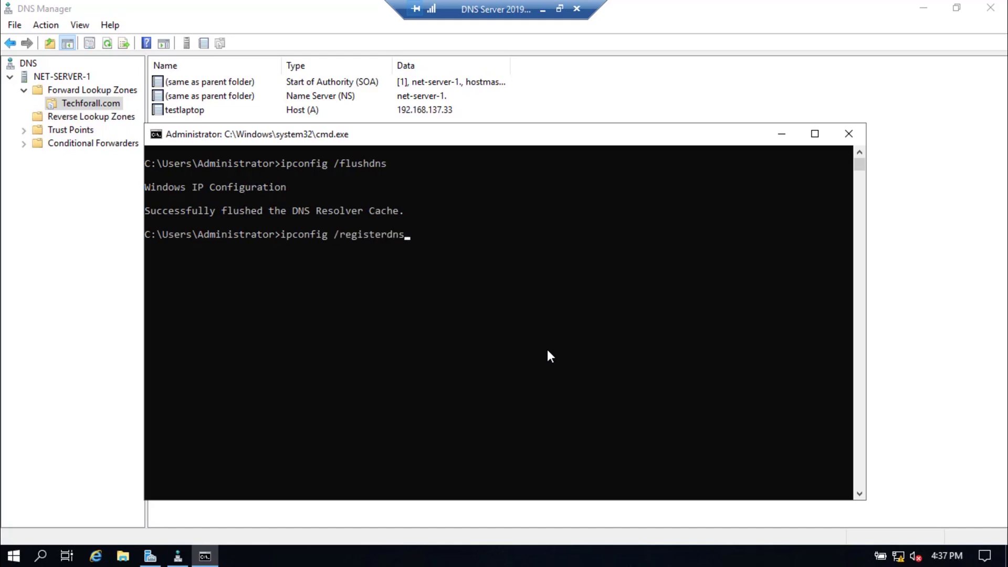
pyautogui.press('Return')
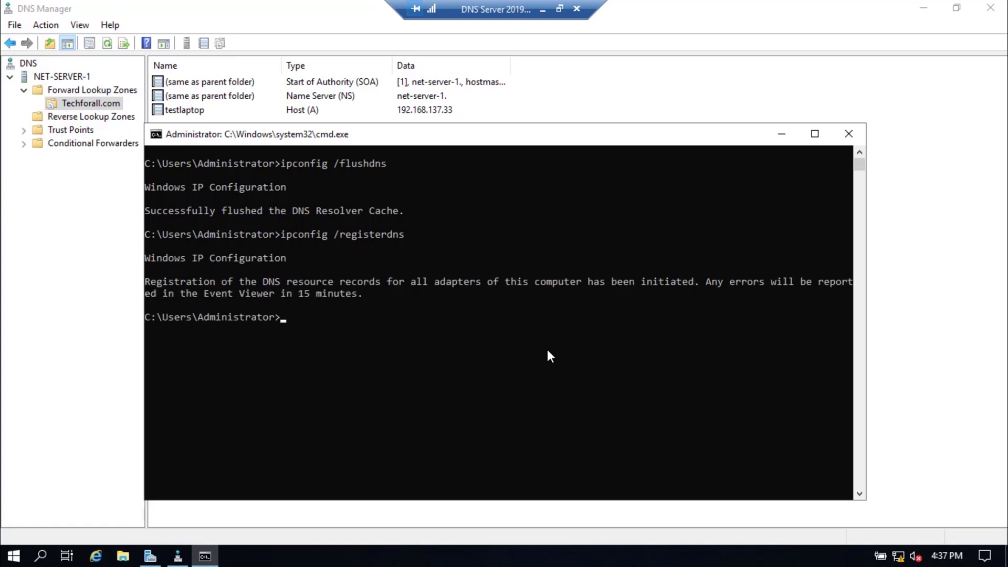
# Start nslookup, resolve testlaptop.Techforall.com to its IP address, and close Command Prompt.
pyautogui.write('nslookup')
pyautogui.press('Return')
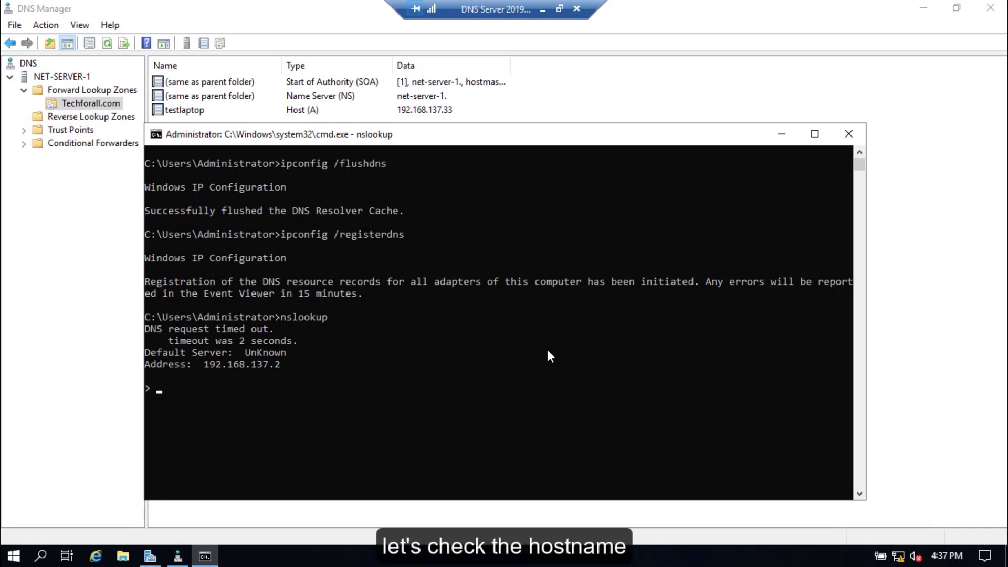
pyautogui.write('testl')
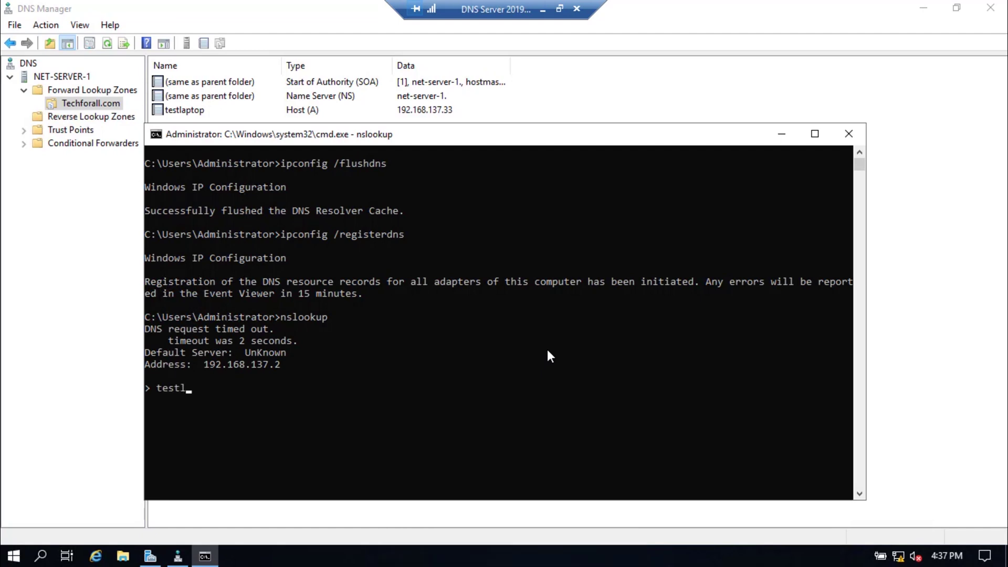
pyautogui.write('aptop.Techforall.co')
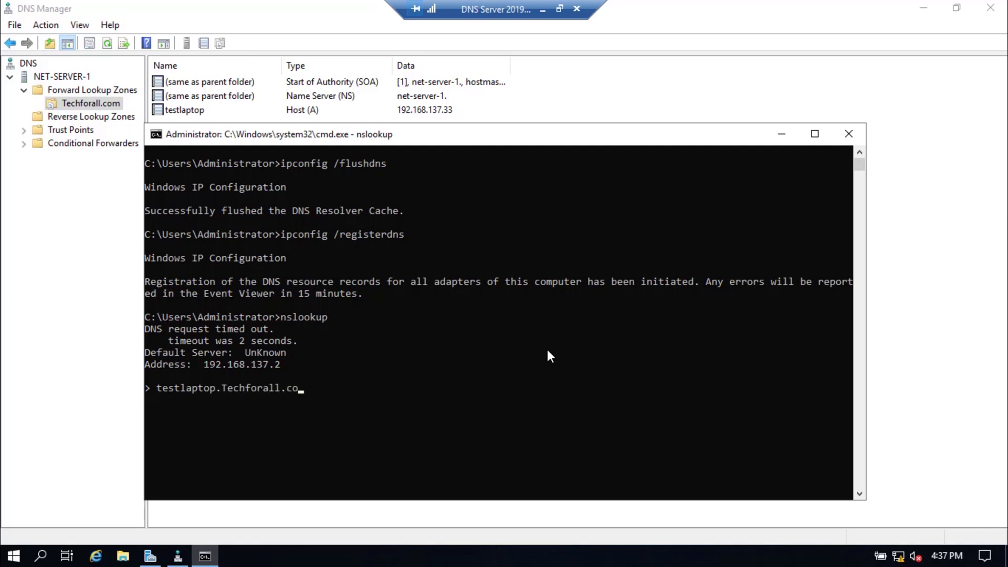
pyautogui.write('m')
pyautogui.press('Return')
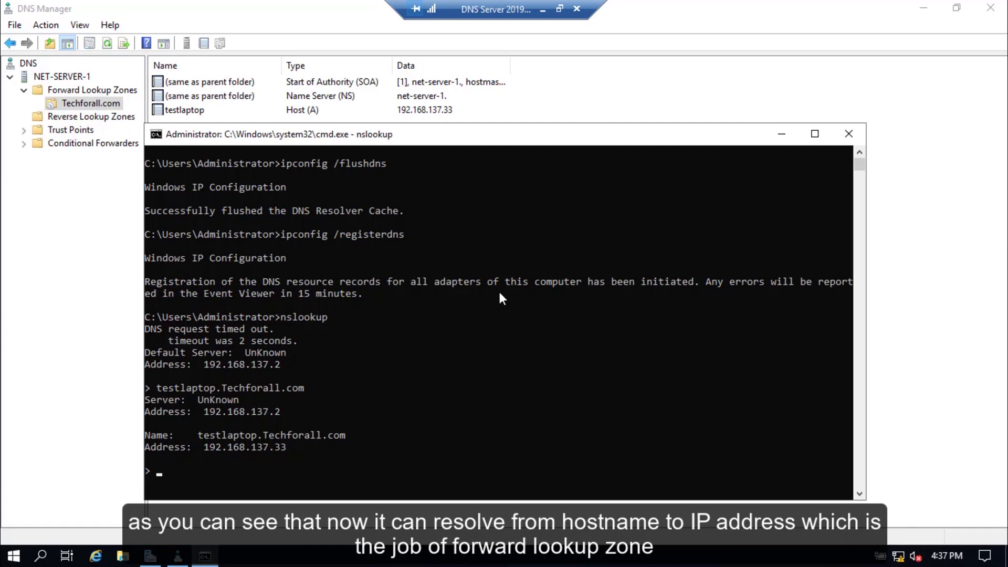
pyautogui.click(848, 135)
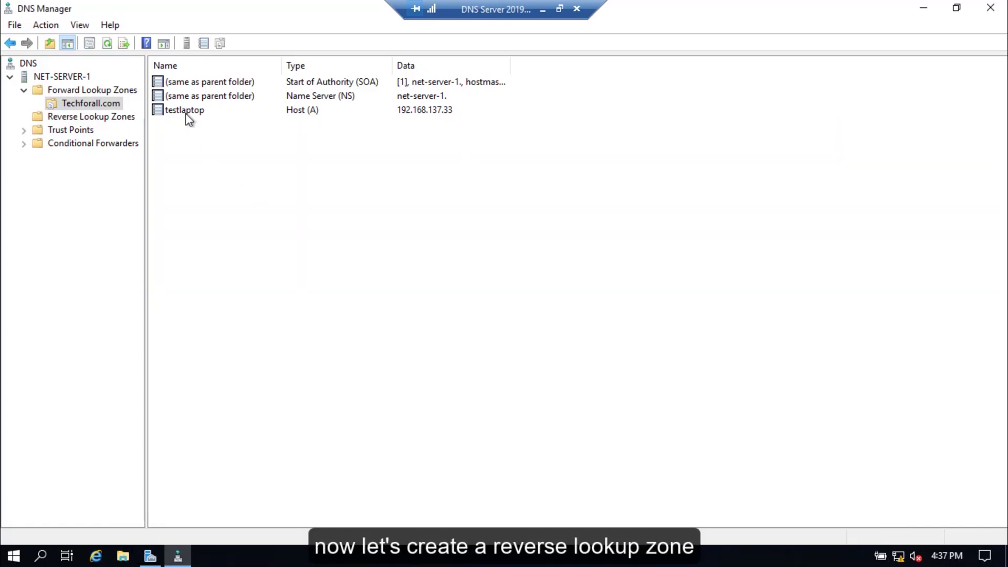
# Start a new zone under Reverse Lookup Zones as a primary zone for IPv4 reverse lookup.
pyautogui.rightClick(104, 123)
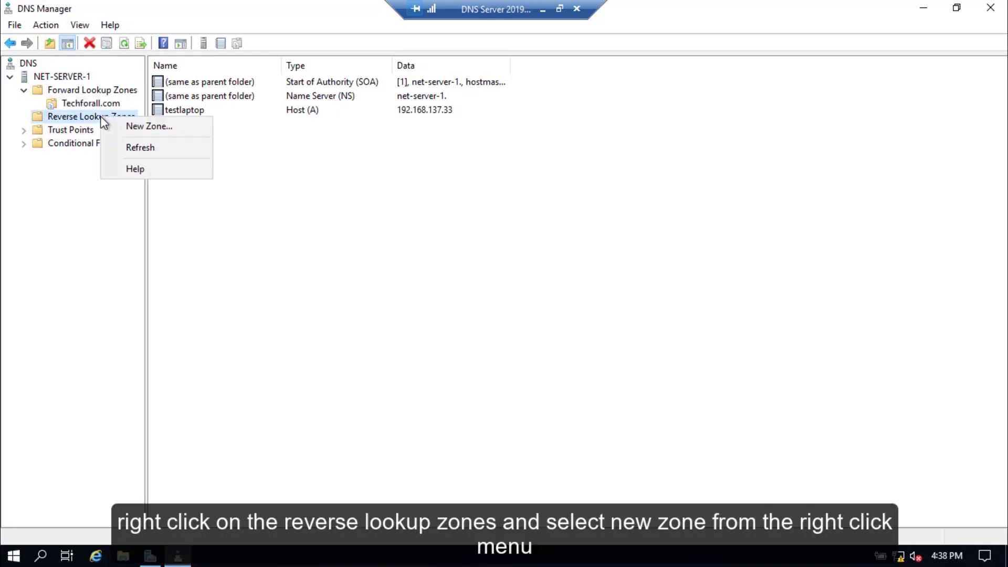
pyautogui.click(128, 129)
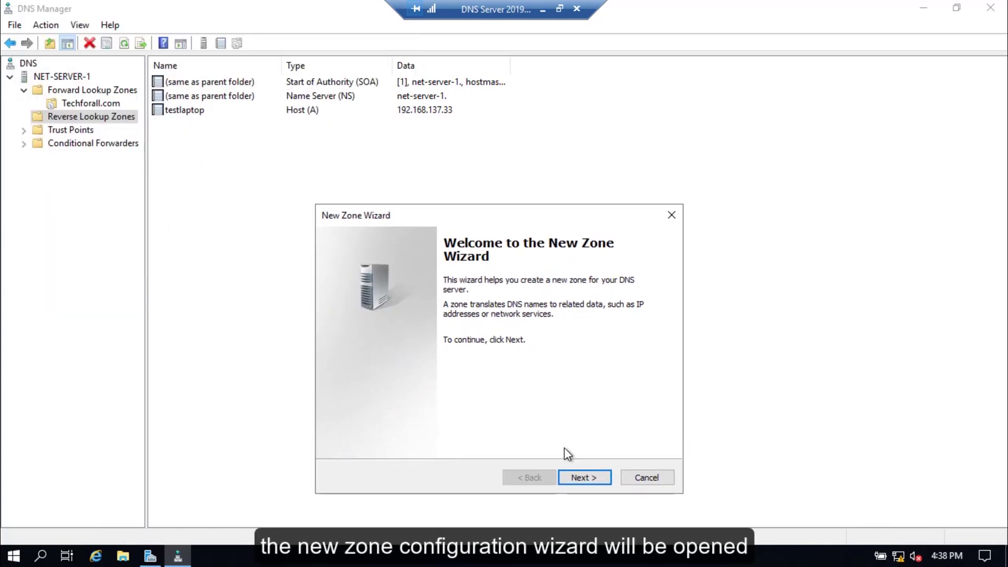
pyautogui.moveTo(509, 212); pyautogui.dragTo(483, 158)
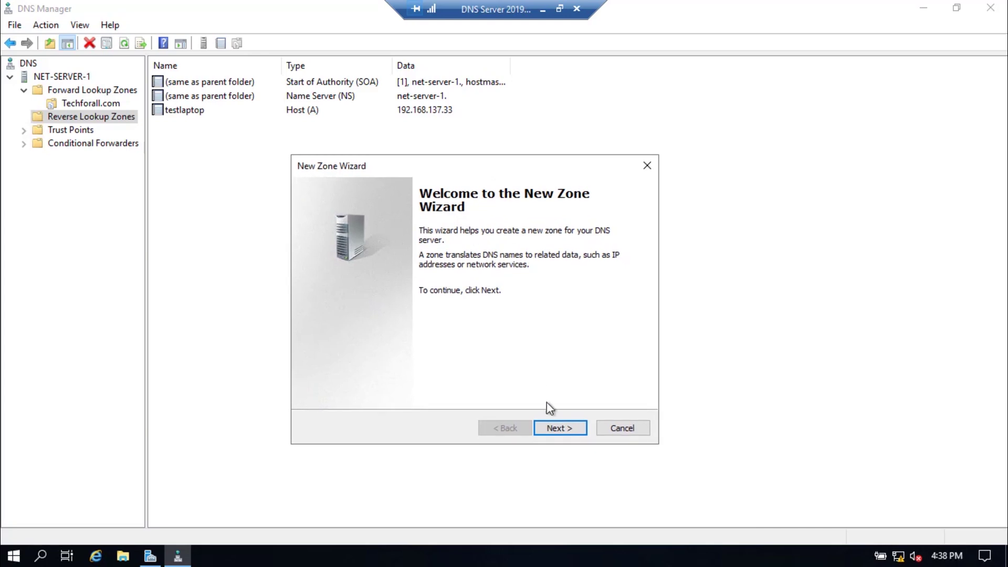
pyautogui.click(558, 428)
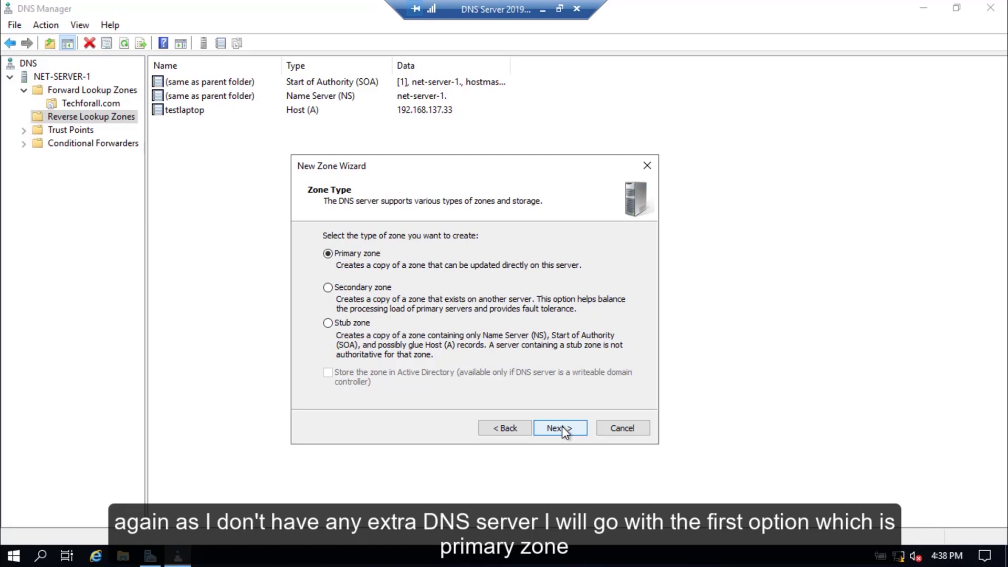
pyautogui.click(559, 428)
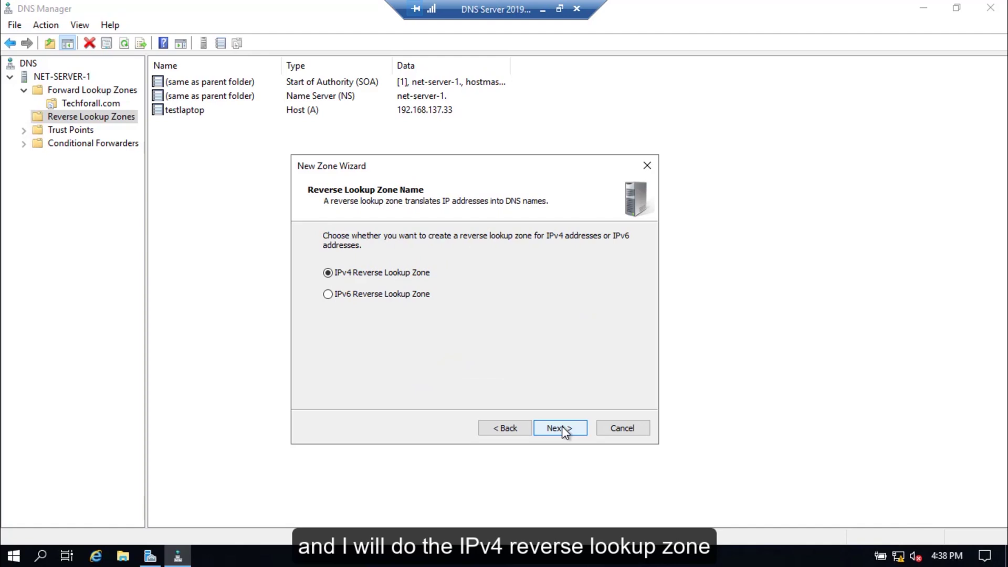
pyautogui.click(562, 428)
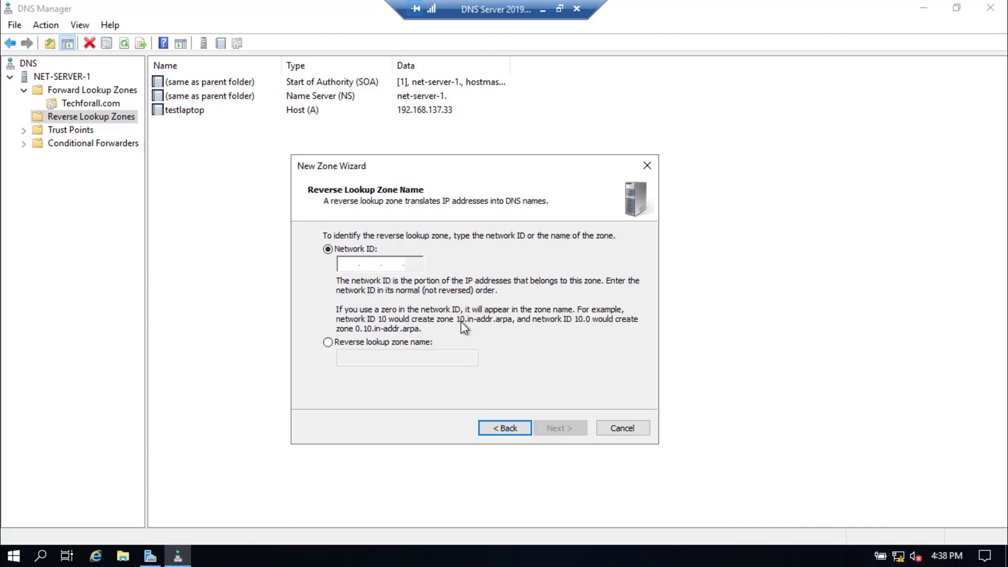
# Identify the reverse lookup zone by the network ID 192.168.137.
pyautogui.click(343, 268)
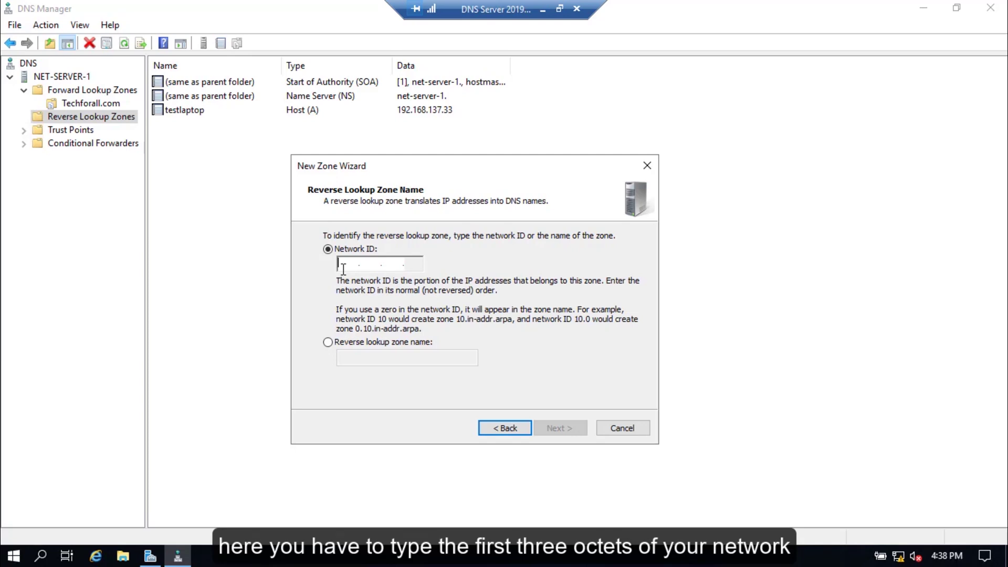
pyautogui.write('192 .168 .')
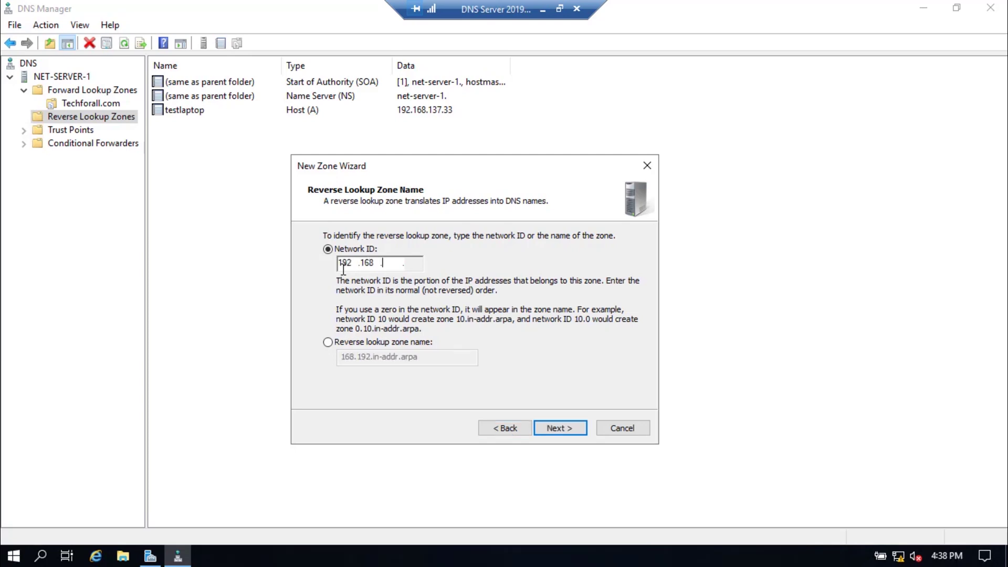
pyautogui.write('137')
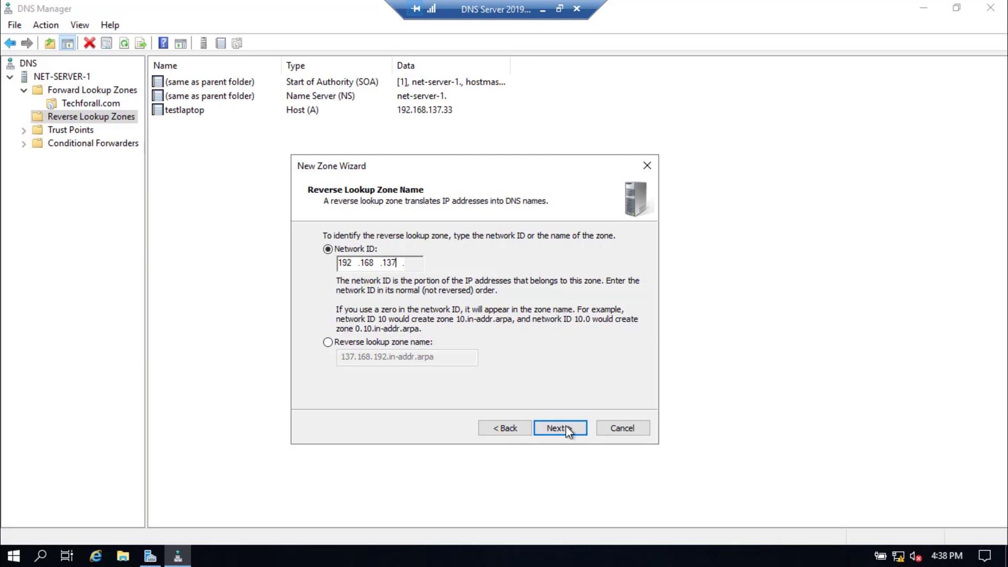
pyautogui.click(571, 434)
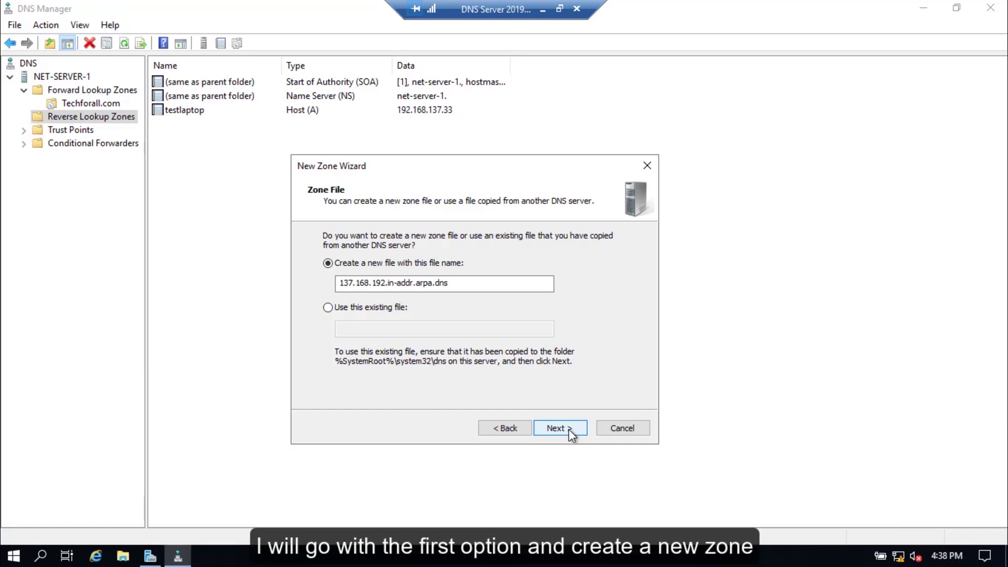
# Accept the new zone file 137.168.192.in-addr.arpa.dns, allow both nonsecure and secure dynamic updates, and finish creating the zone.
pyautogui.click(571, 430)
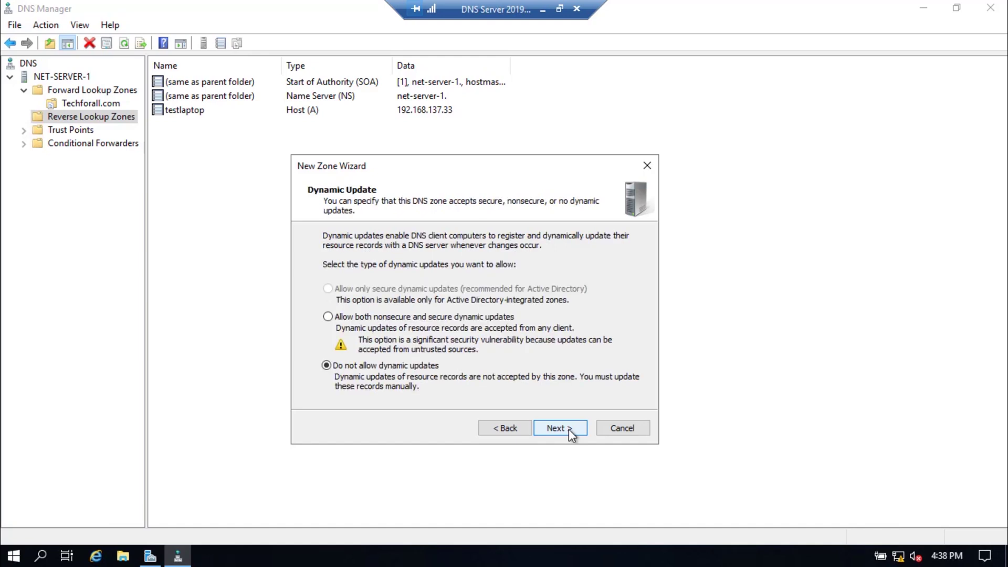
pyautogui.click(402, 318)
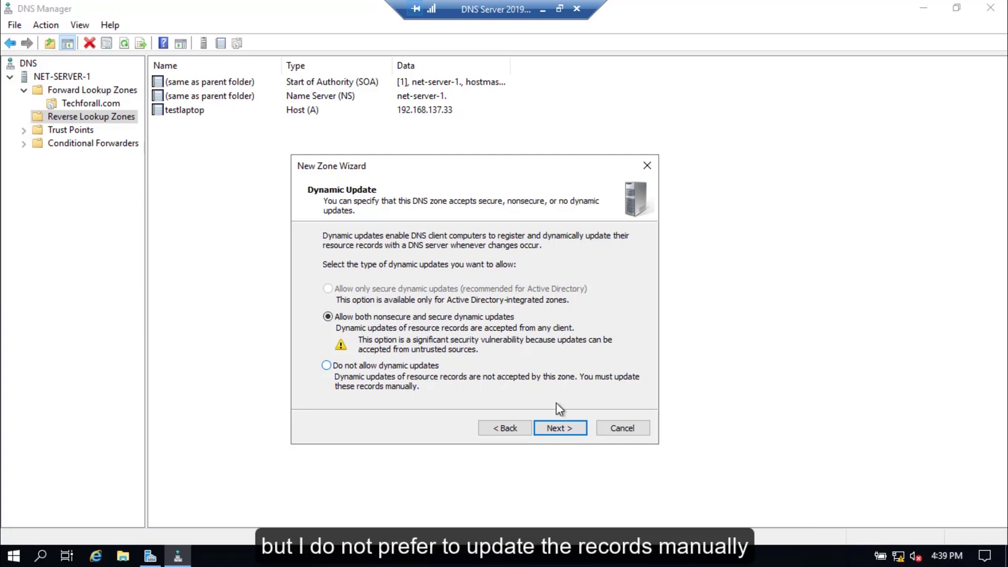
pyautogui.click(565, 428)
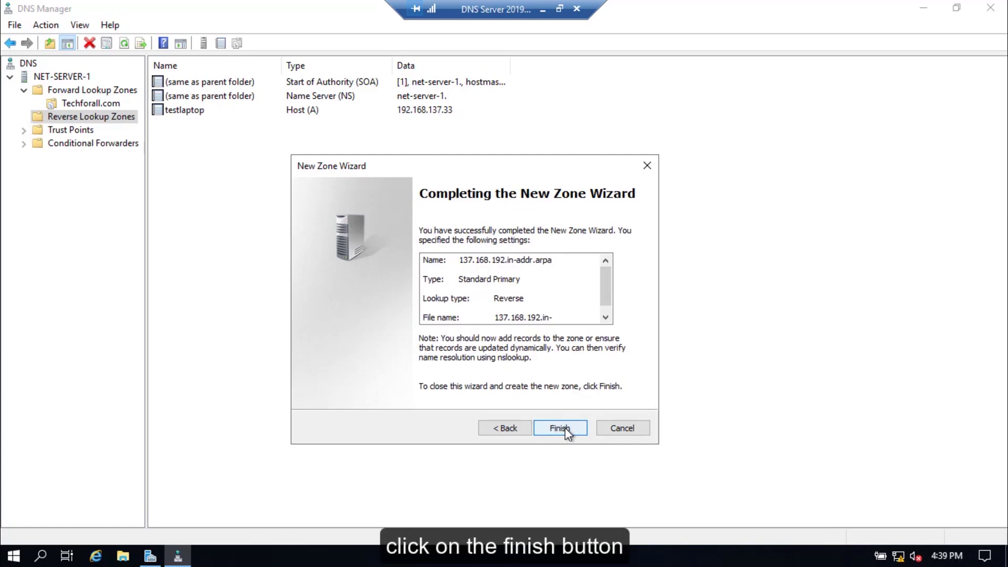
pyautogui.click(565, 428)
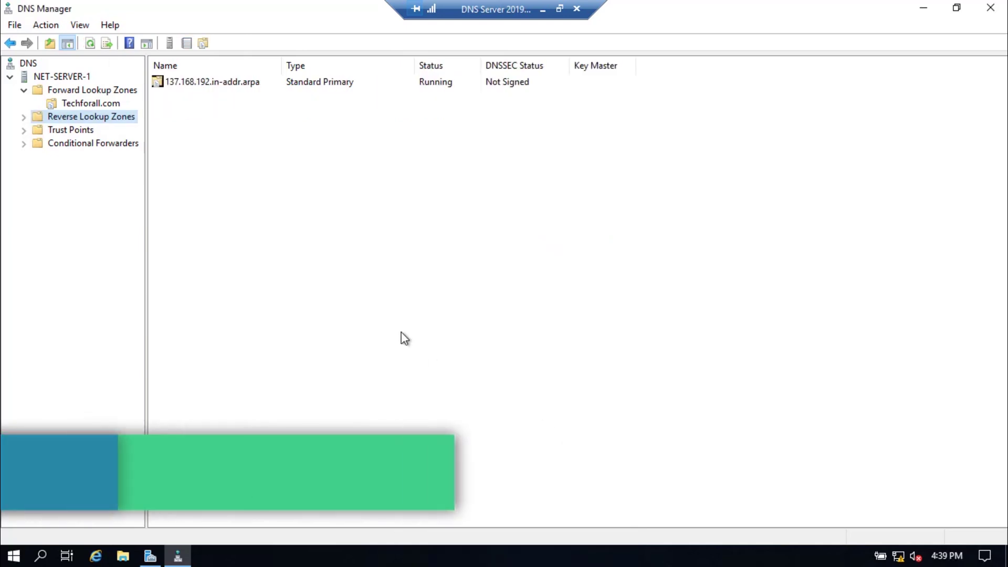
# Open the 137.168.192.in-addr.arpa zone under Reverse Lookup Zones and reload it.
pyautogui.click(30, 118)
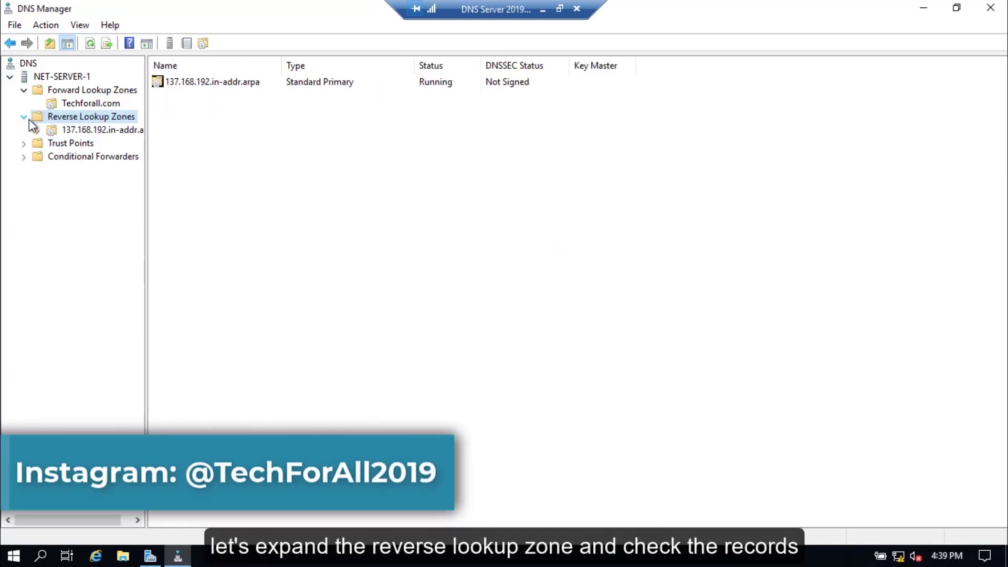
pyautogui.click(73, 130)
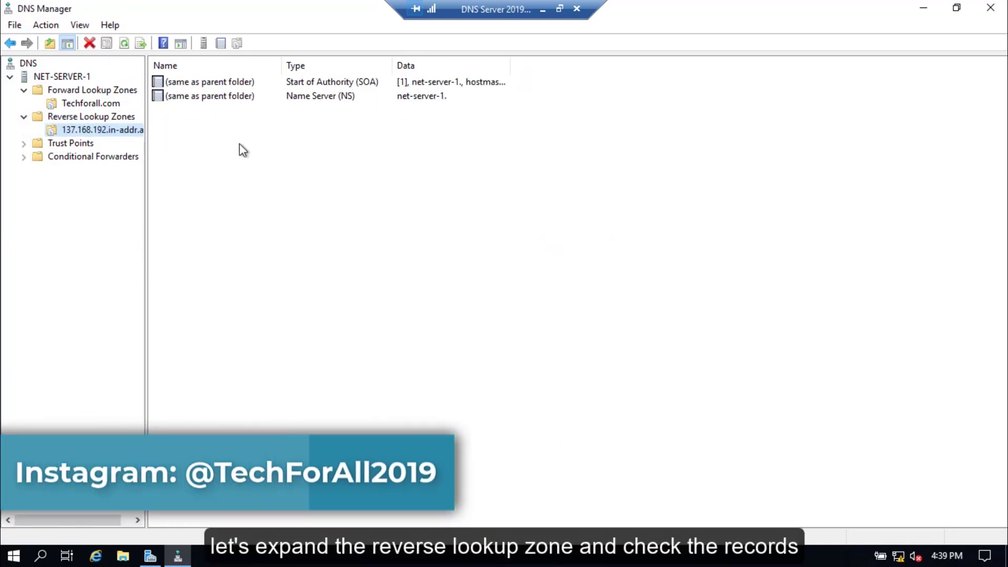
pyautogui.rightClick(210, 171)
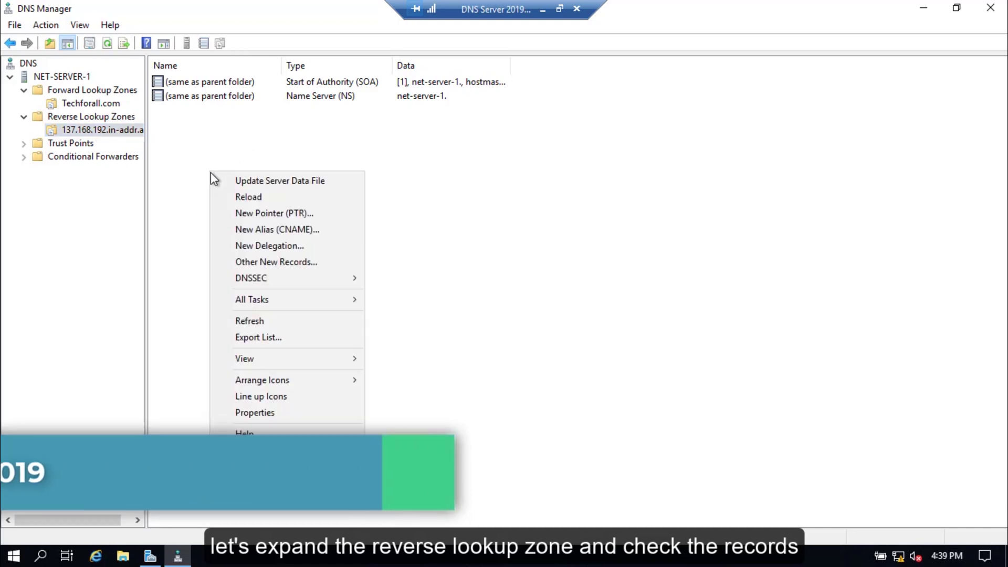
pyautogui.click(244, 196)
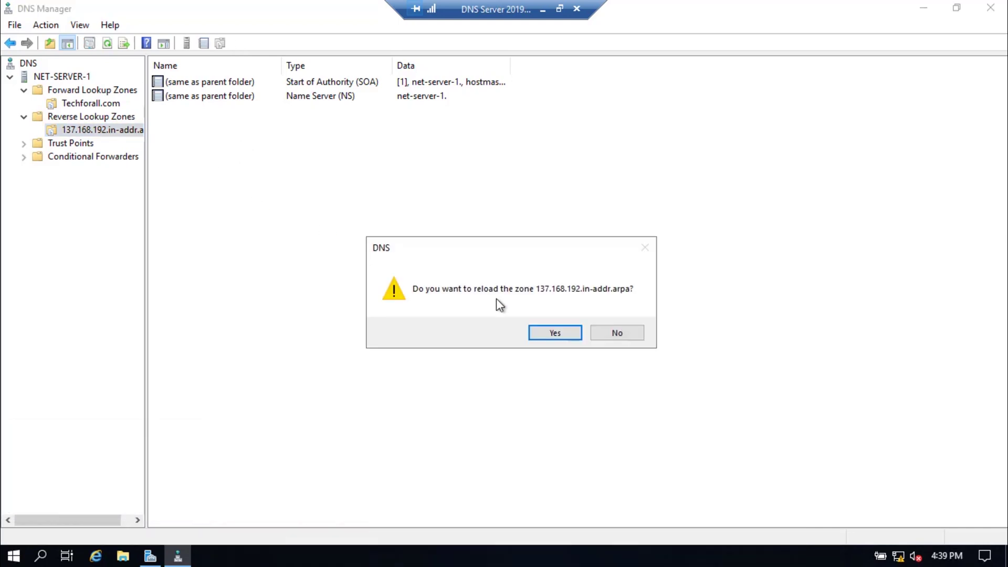
pyautogui.click(554, 334)
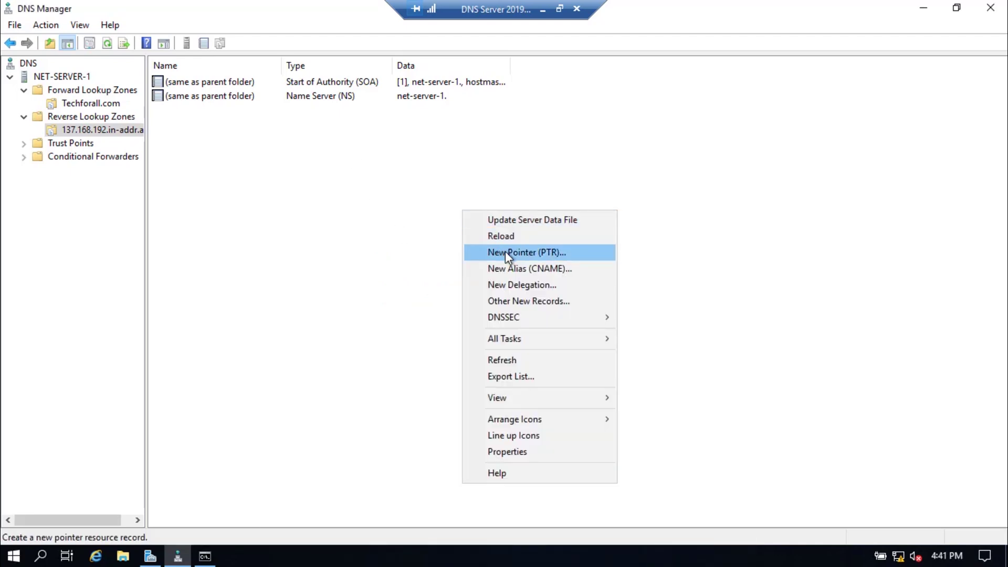
# Create a pointer (PTR) record in the reverse zone for host IP address 192.168.137.44 with host name testdesktop.
pyautogui.click(505, 252)
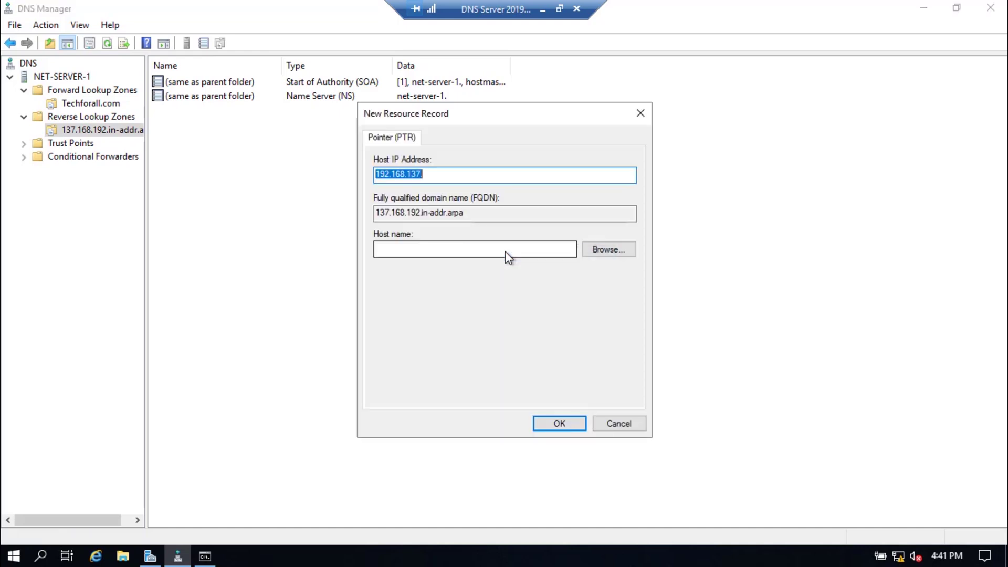
pyautogui.click(457, 172)
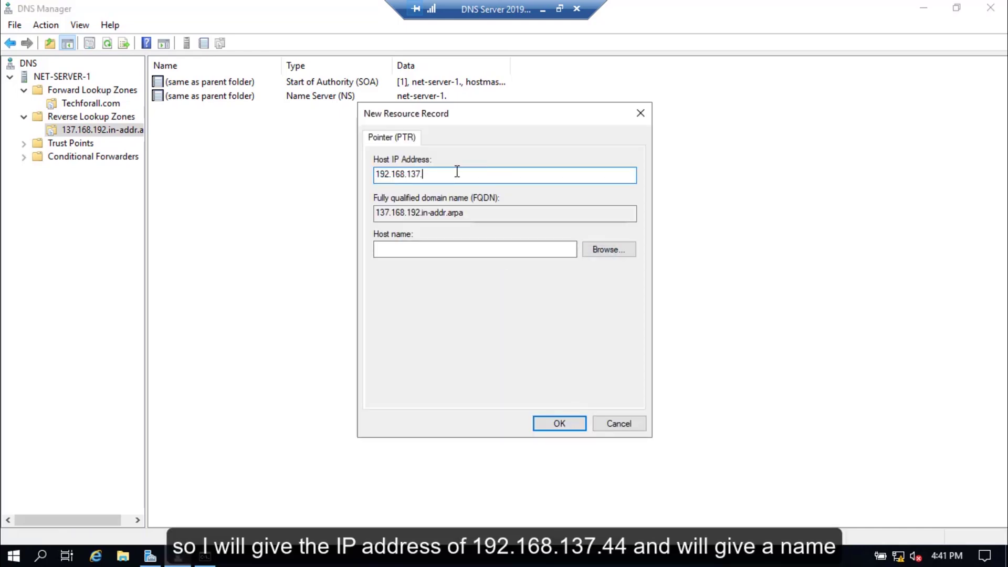
pyautogui.write('44')
pyautogui.press('Tab')
pyautogui.press('Tab')
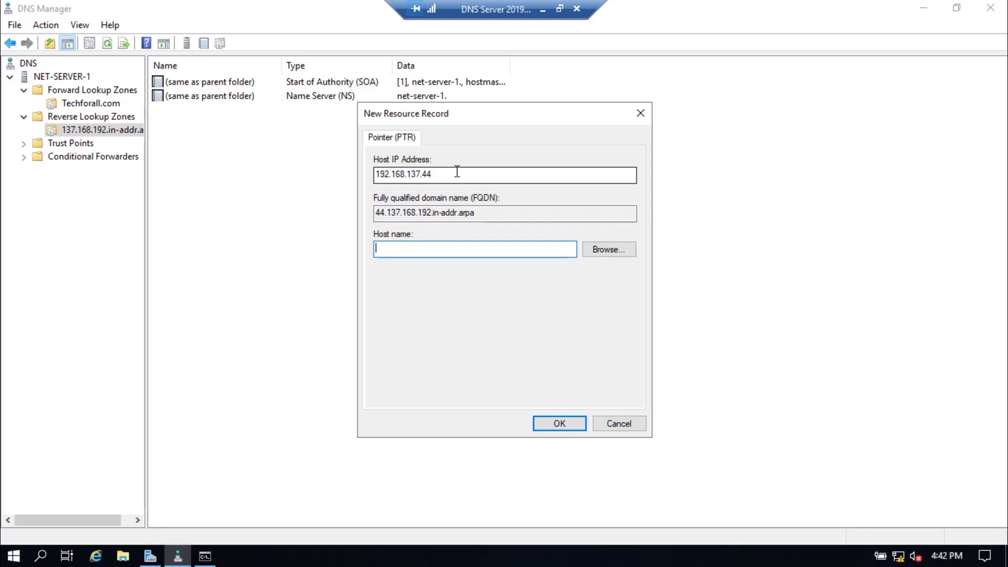
pyautogui.write('te')
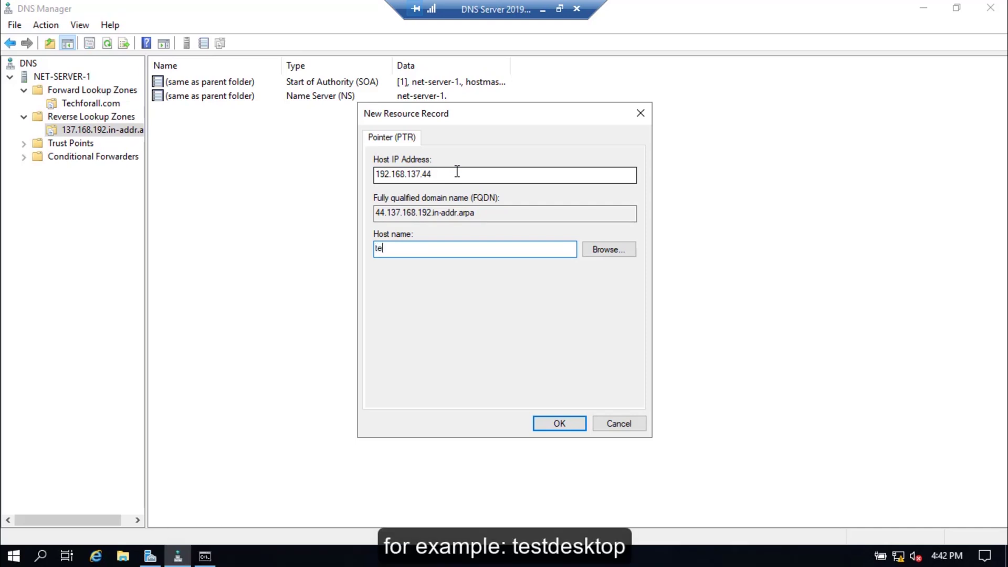
pyautogui.write('stdesttop')
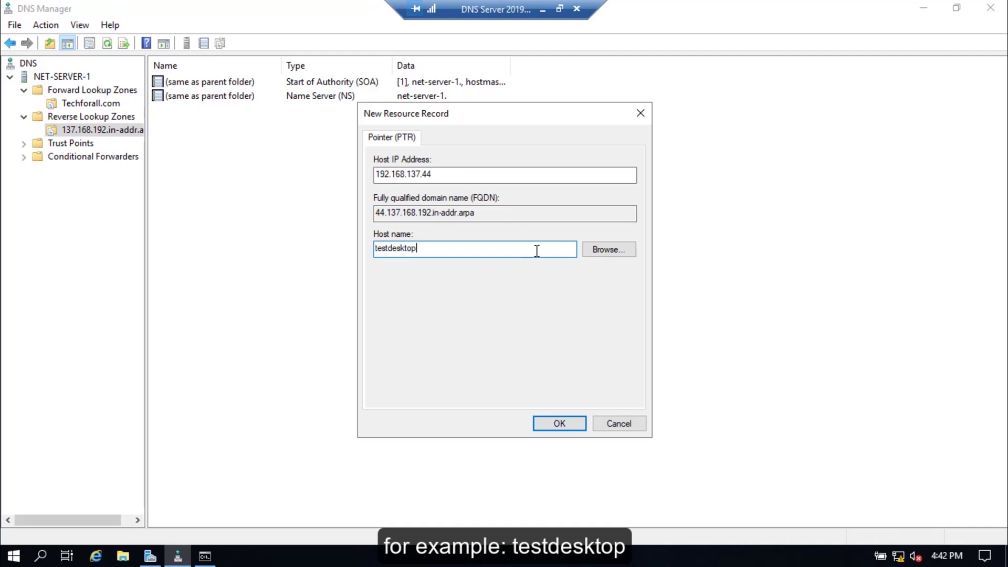
pyautogui.click(563, 426)
# Reload the reverse lookup zone again with the new pointer record in it.
pyautogui.rightClick(359, 219)
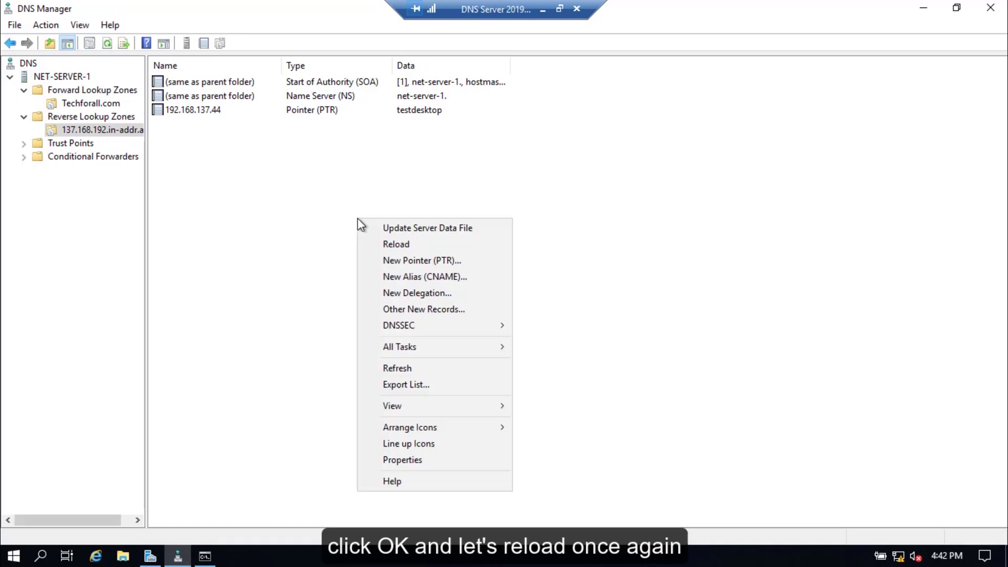
pyautogui.click(396, 244)
pyautogui.click(549, 336)
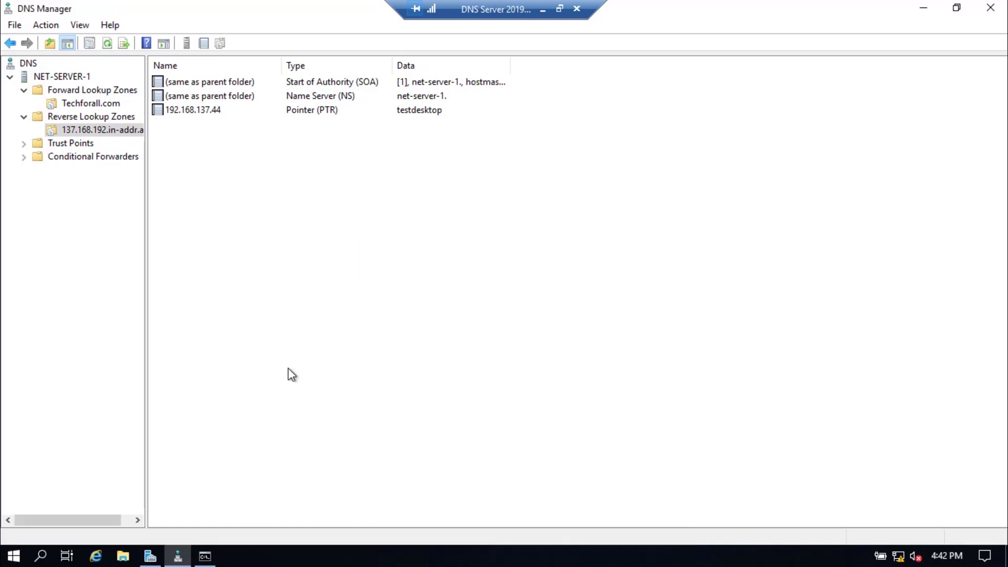
# Switch to the open nslookup session in Command Prompt, look up 192.168.137.44, and minimize the console.
pyautogui.click(205, 556)
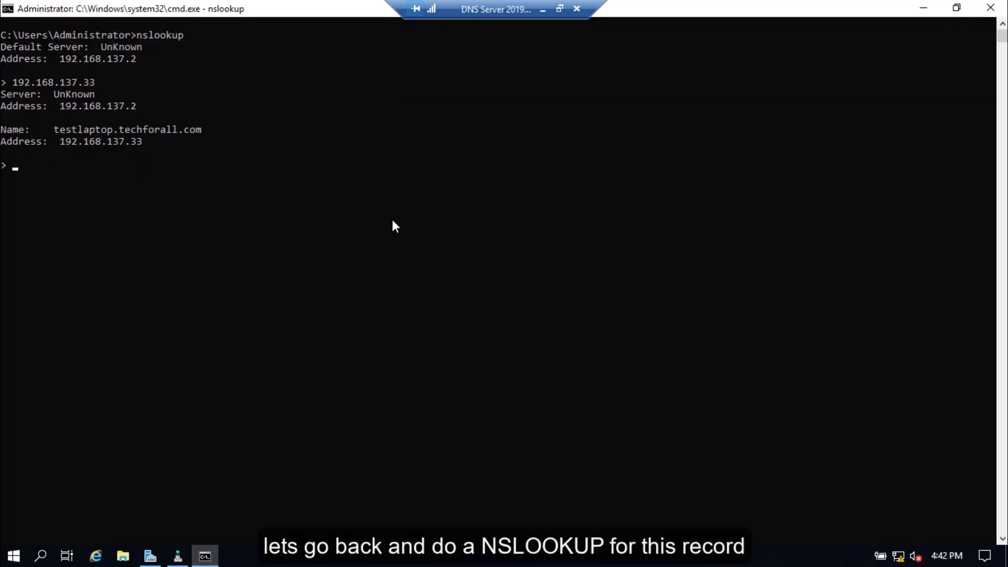
pyautogui.press('Up')
pyautogui.press('BackSpace')
pyautogui.press('BackSpace')
pyautogui.write('44')
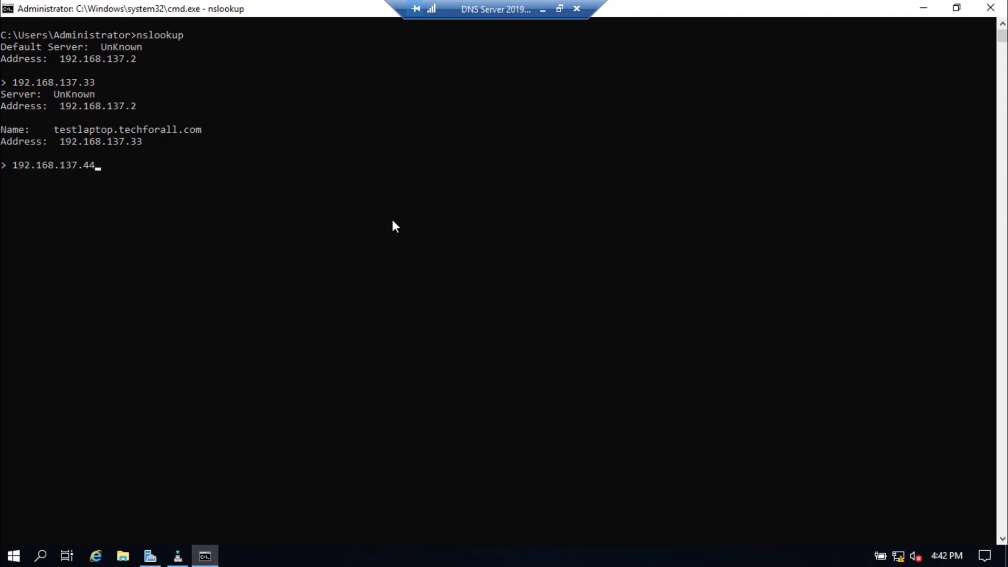
pyautogui.press('Return')
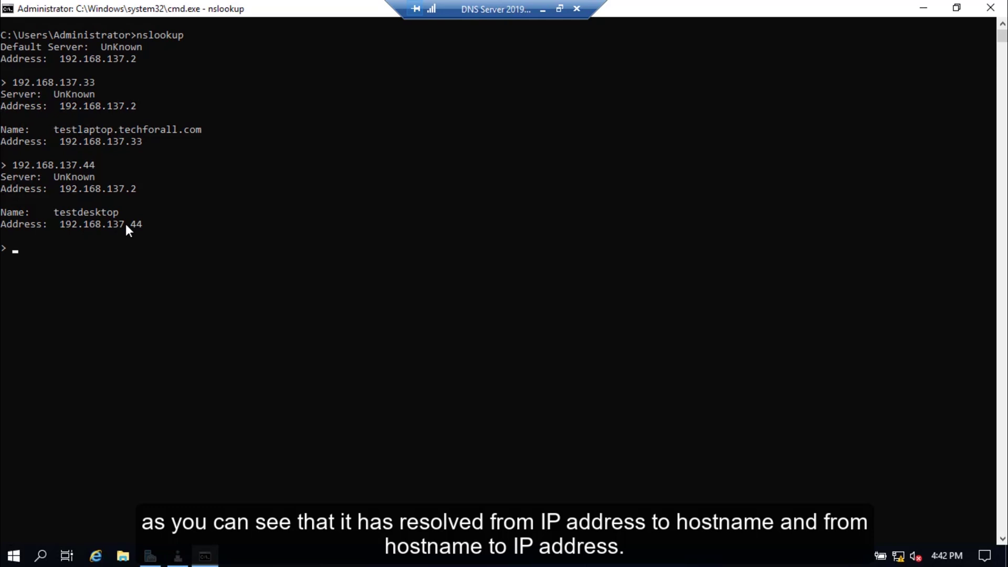
pyautogui.click(918, 6)
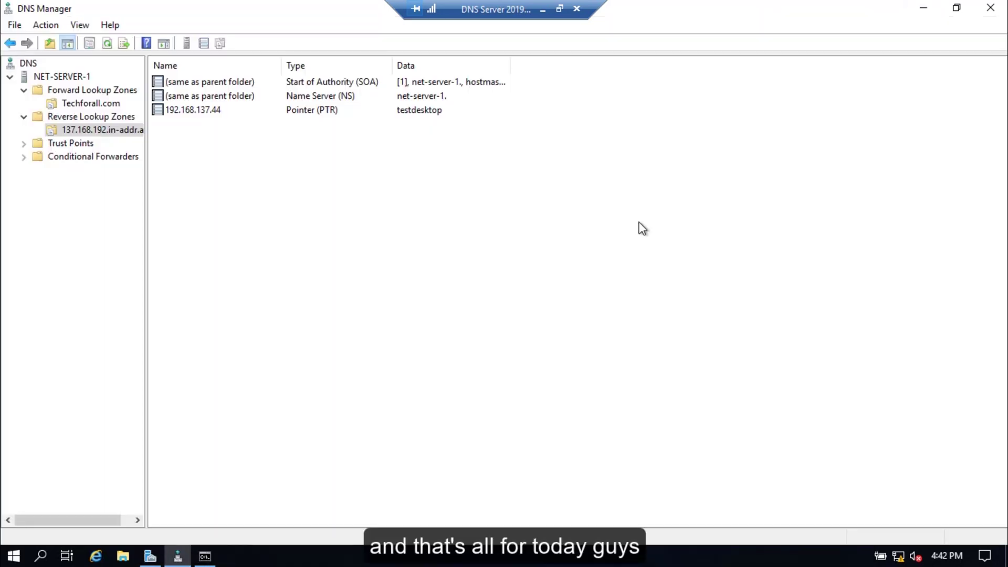